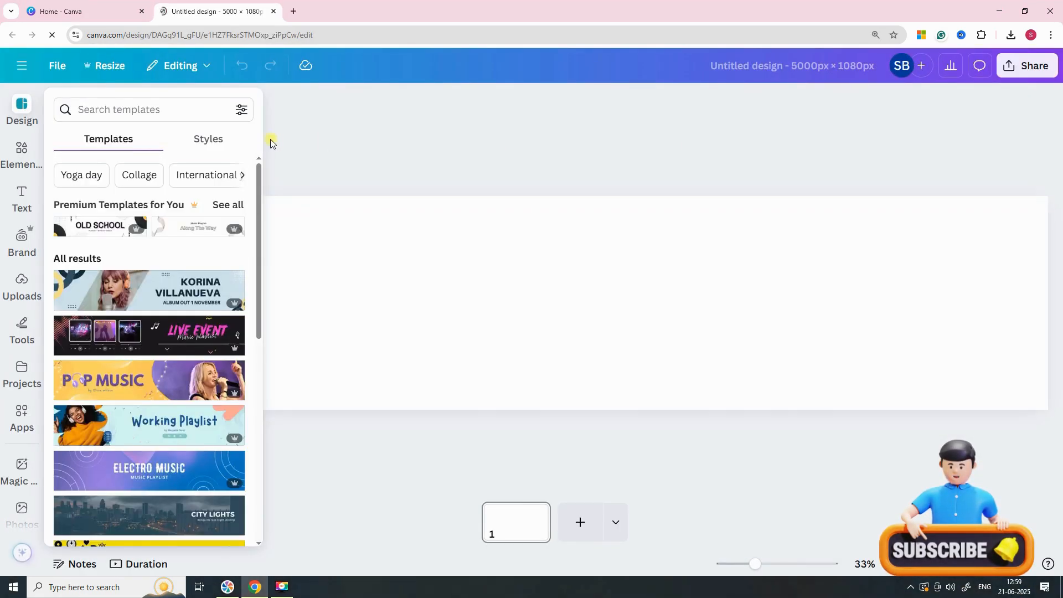
# - Find the rectangle shape in the elements library and add it to the blank page
pyautogui.click(13, 166)
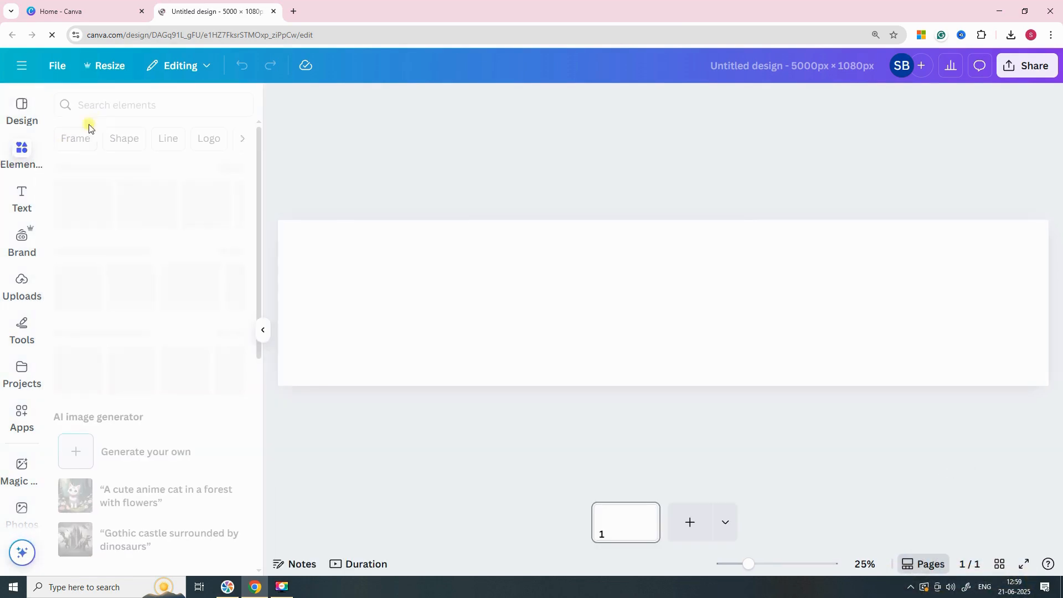
pyautogui.click(83, 106)
pyautogui.write('re')
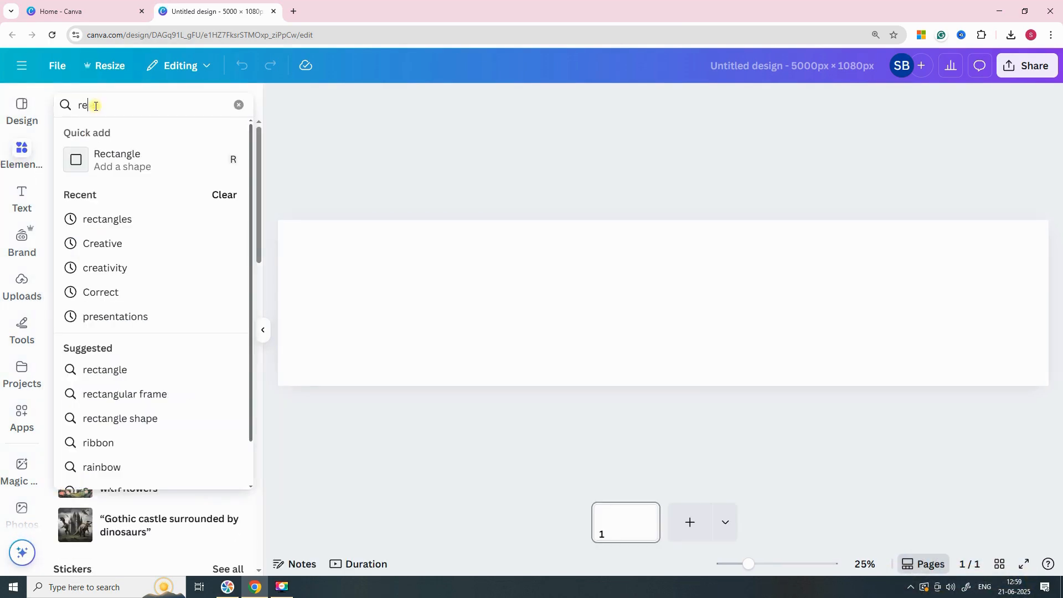
pyautogui.click(127, 158)
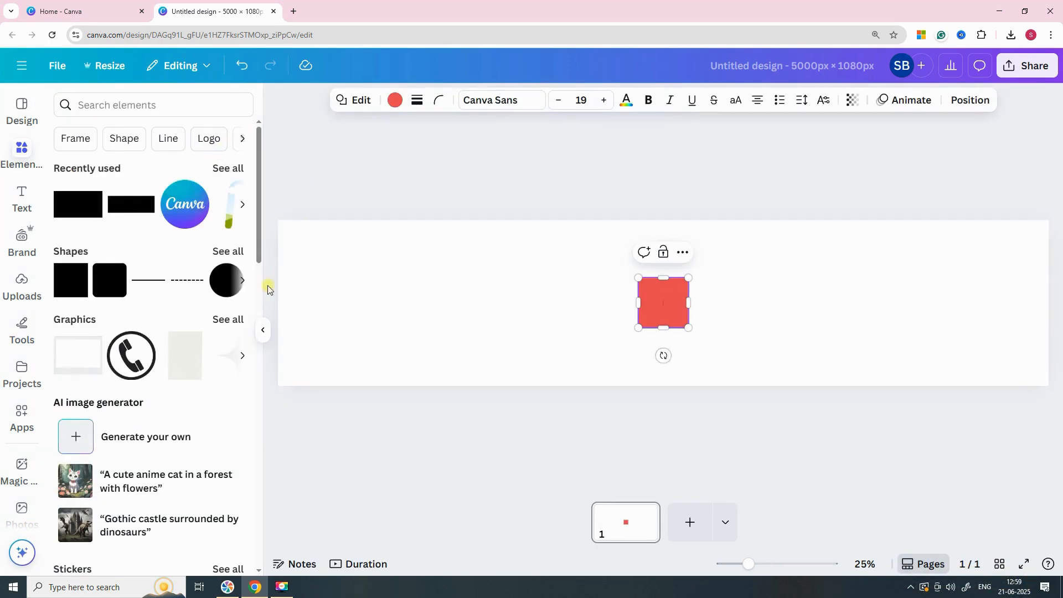
pyautogui.click(264, 330)
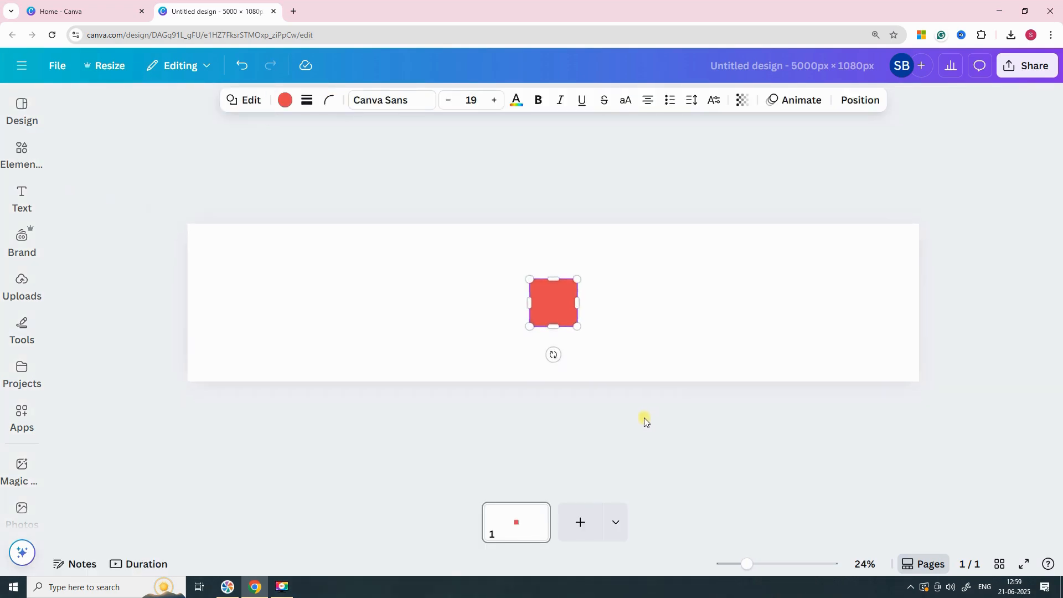
# - Stretch the red square into a long, thin horizontal bar spanning most of the page's width
pyautogui.moveTo(578, 303); pyautogui.dragTo(821, 303)
pyautogui.moveTo(672, 321); pyautogui.dragTo(672, 292)
pyautogui.moveTo(531, 286); pyautogui.dragTo(288, 290)
pyautogui.click(746, 374)
pyautogui.click(545, 290)
pyautogui.click(620, 330)
pyautogui.click(555, 291)
pyautogui.moveTo(554, 292); pyautogui.dragTo(555, 290)
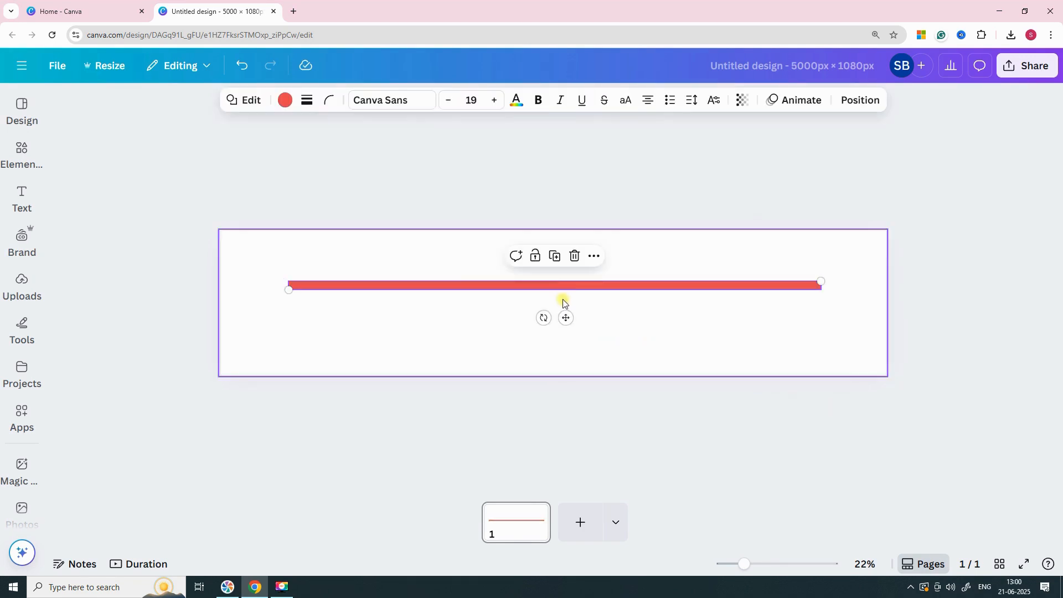
# - Duplicate the red bar, place the copy just below it with a small gap, and recolor the copy green
pyautogui.click(556, 257)
pyautogui.moveTo(569, 317); pyautogui.dragTo(566, 334)
pyautogui.click(267, 101)
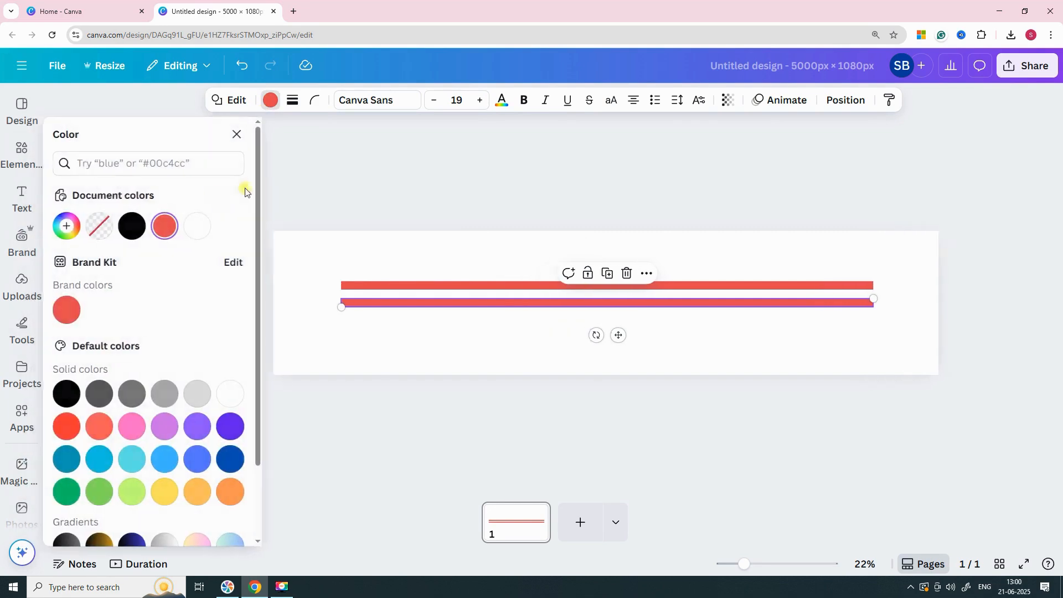
pyautogui.scroll(-2, 124, 343)
pyautogui.click(58, 401)
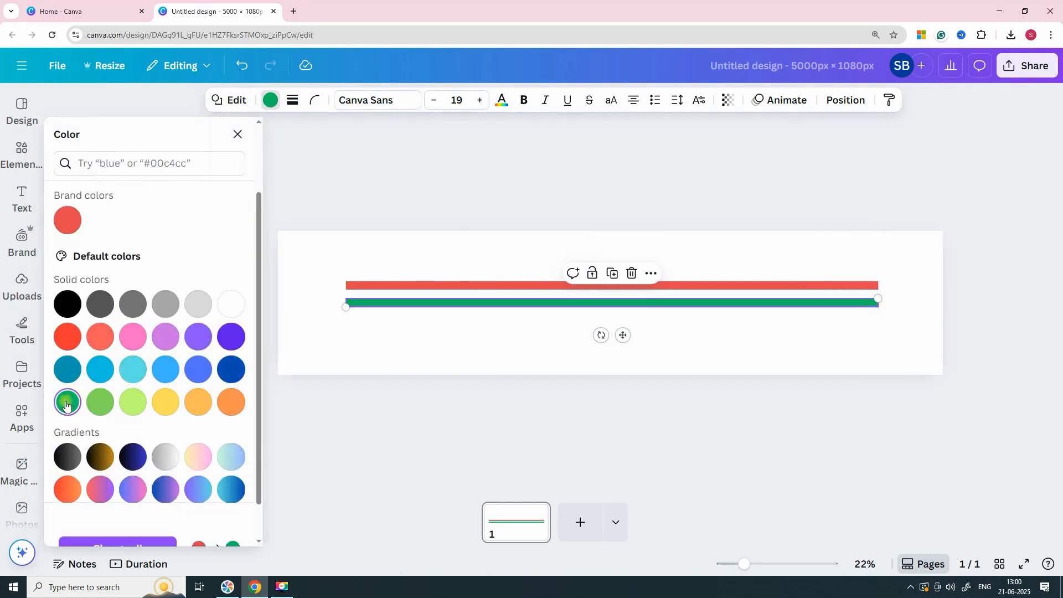
# - Rotate the red and green bars to the same steep diagonal and place them side by side across the page's upper-left corner
pyautogui.click(530, 290)
pyautogui.click(536, 285)
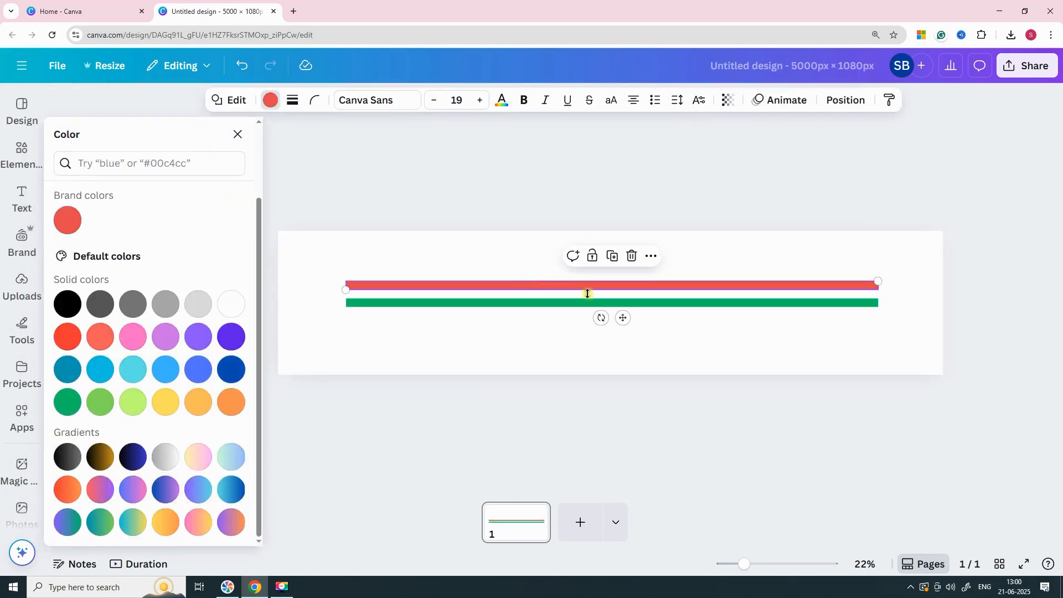
pyautogui.moveTo(601, 317); pyautogui.dragTo(265, 232)
pyautogui.click(238, 135)
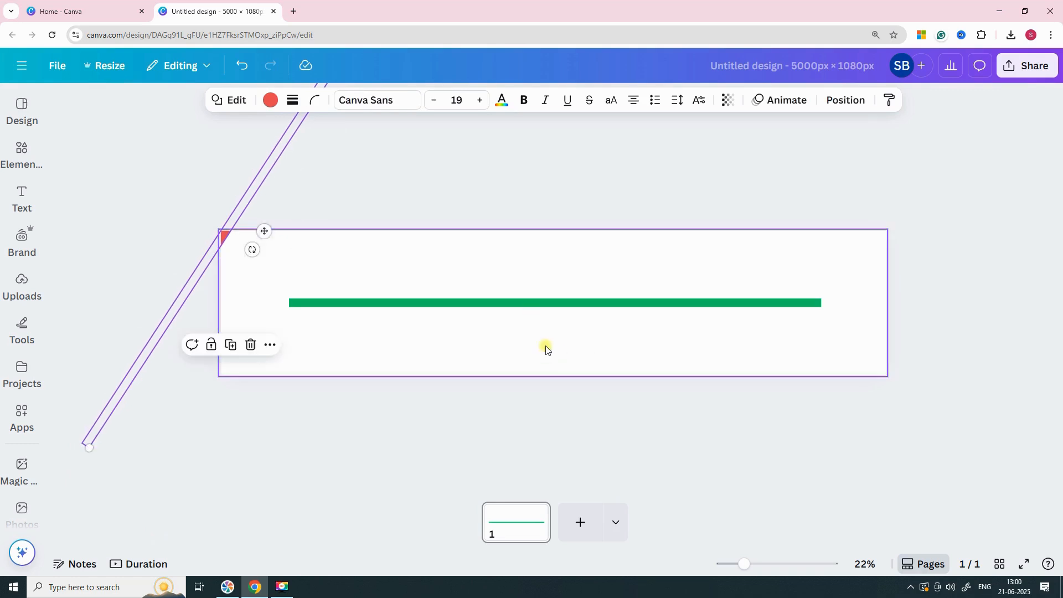
pyautogui.click(543, 303)
pyautogui.moveTo(543, 335); pyautogui.dragTo(260, 261)
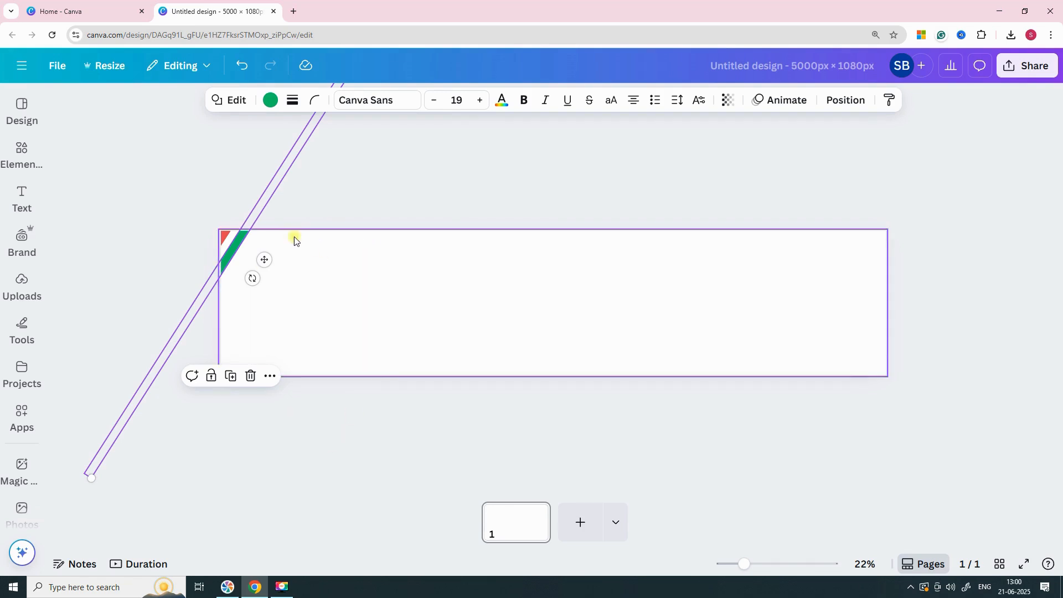
# - Group the red and green stripes and duplicate the pair four times at even spacing, continuing the diagonal pattern
pyautogui.hotkey('ctrl', 'a')
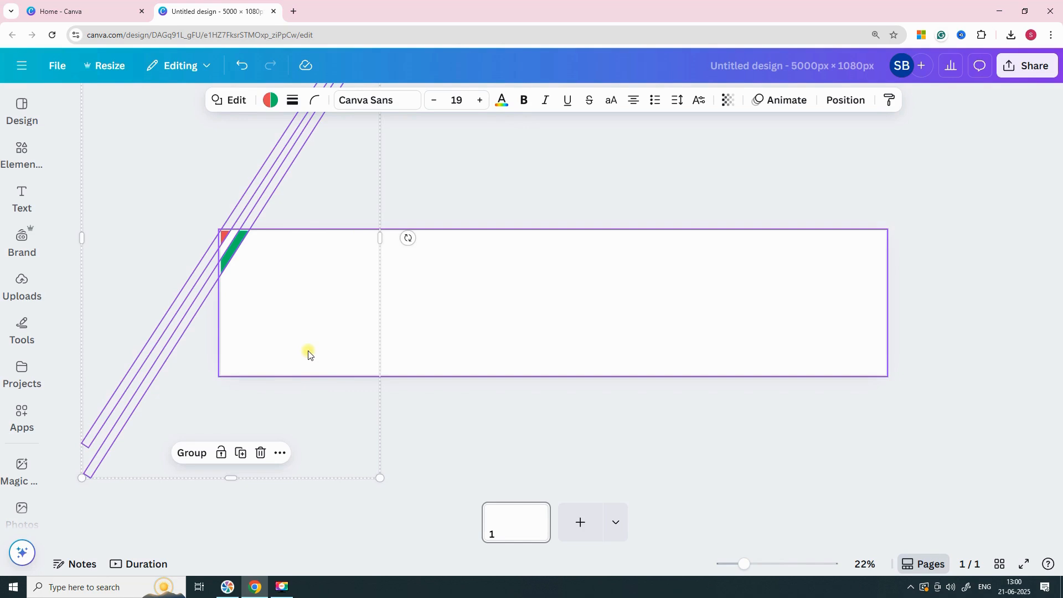
pyautogui.click(199, 456)
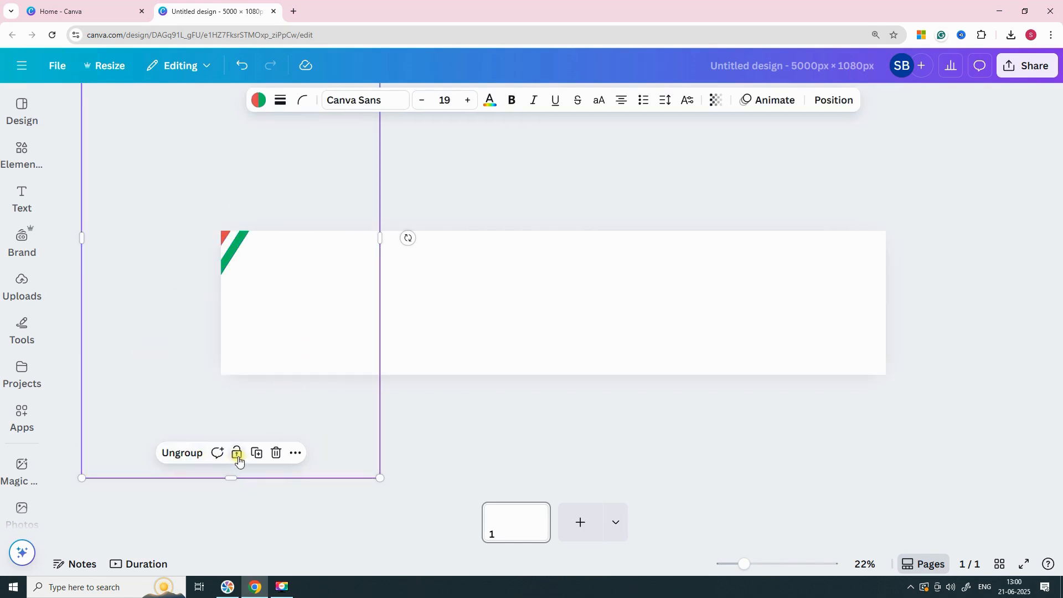
pyautogui.moveTo(218, 301); pyautogui.dragTo(263, 333)
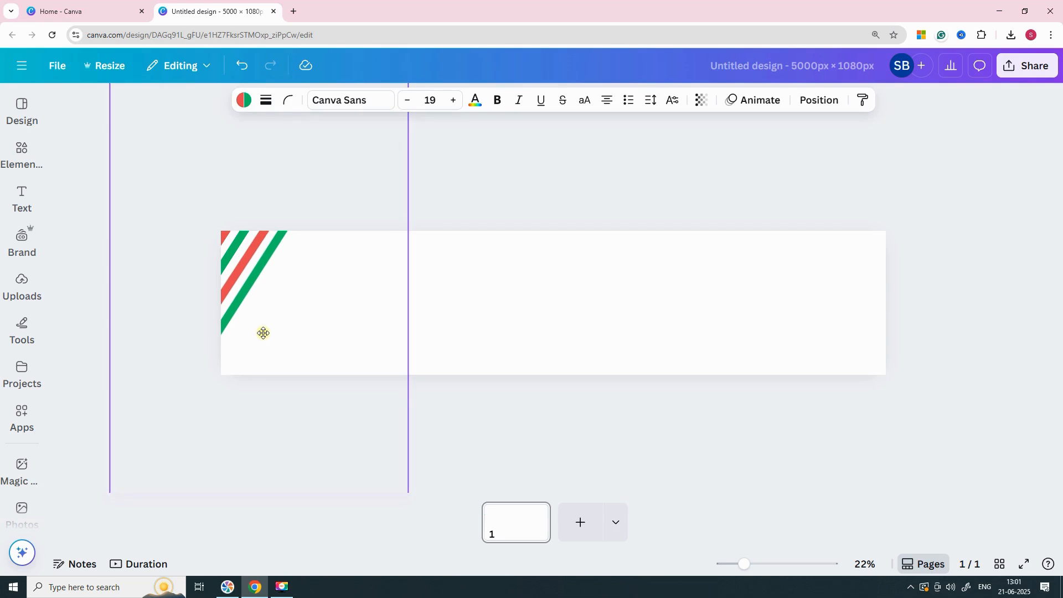
pyautogui.moveTo(263, 332); pyautogui.dragTo(262, 333)
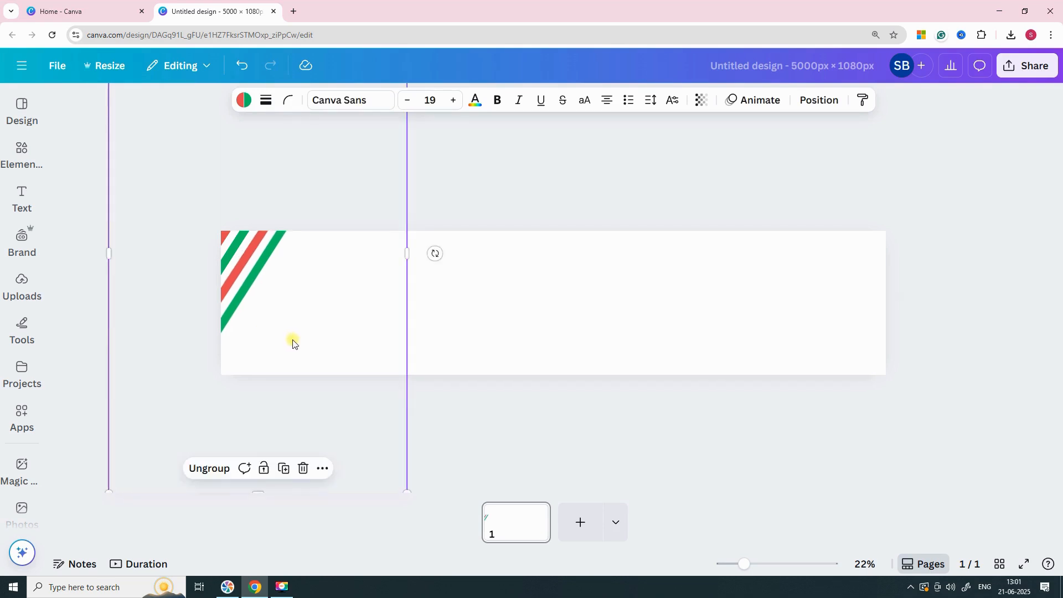
pyautogui.click(283, 470)
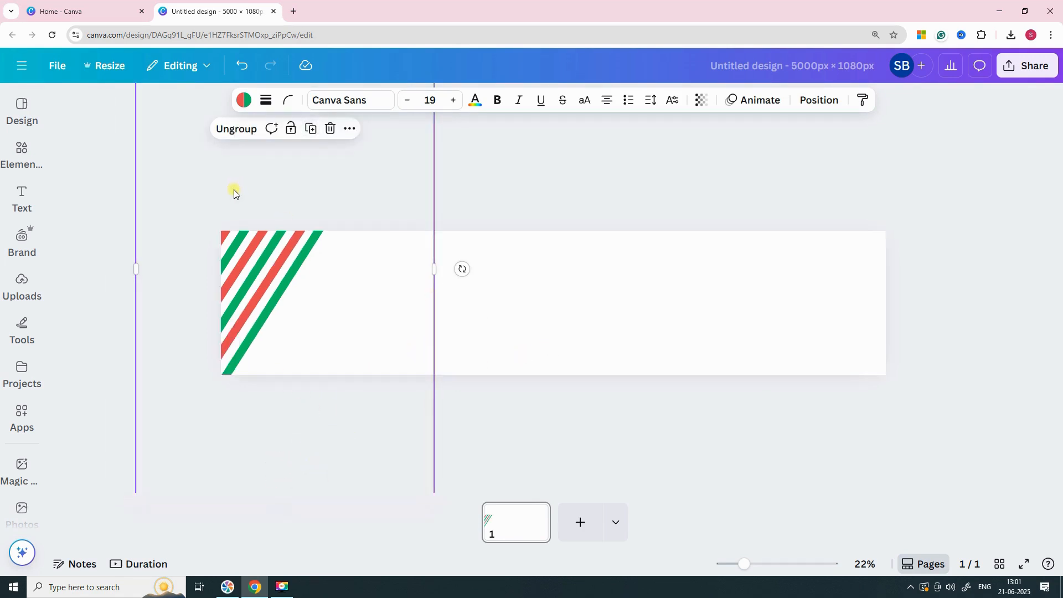
pyautogui.click(310, 128)
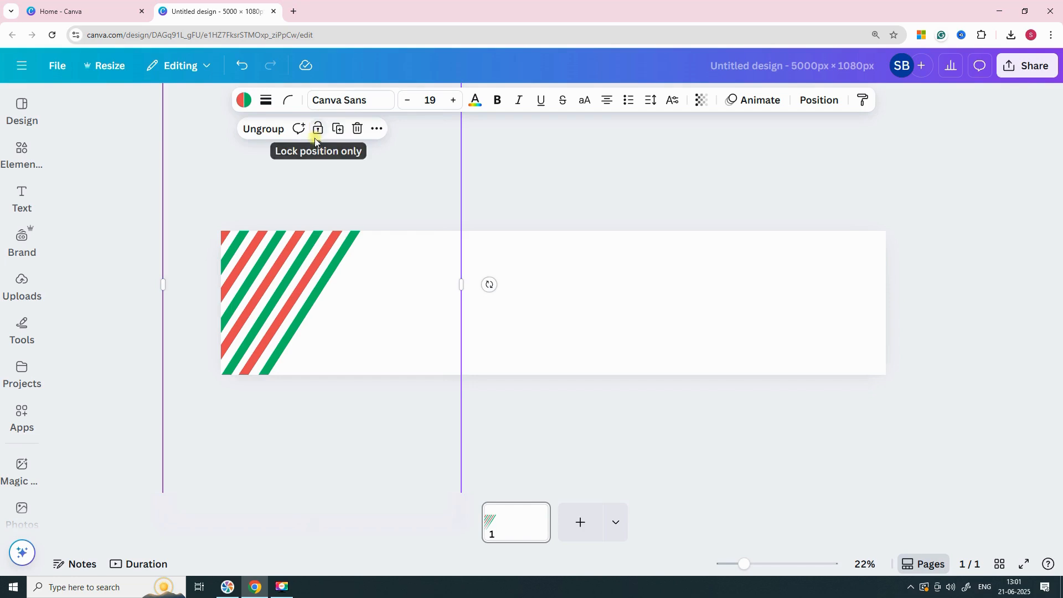
pyautogui.click(339, 131)
# - Group all the stripes and duplicate the group four times, evenly offset, until the pattern fills the whole page
pyautogui.hotkey('ctrl', 'a')
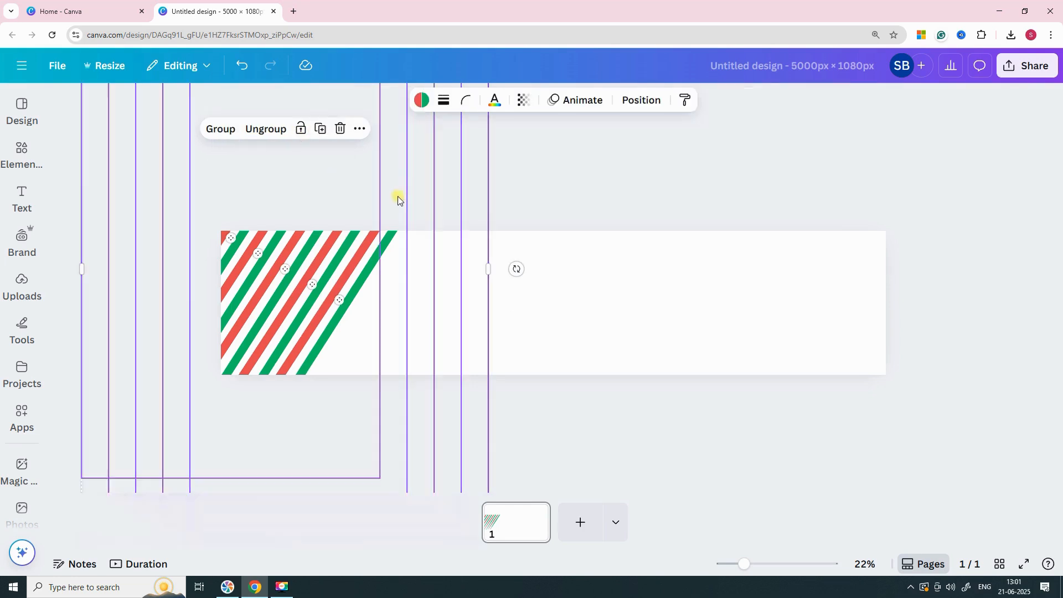
pyautogui.click(222, 132)
pyautogui.click(312, 130)
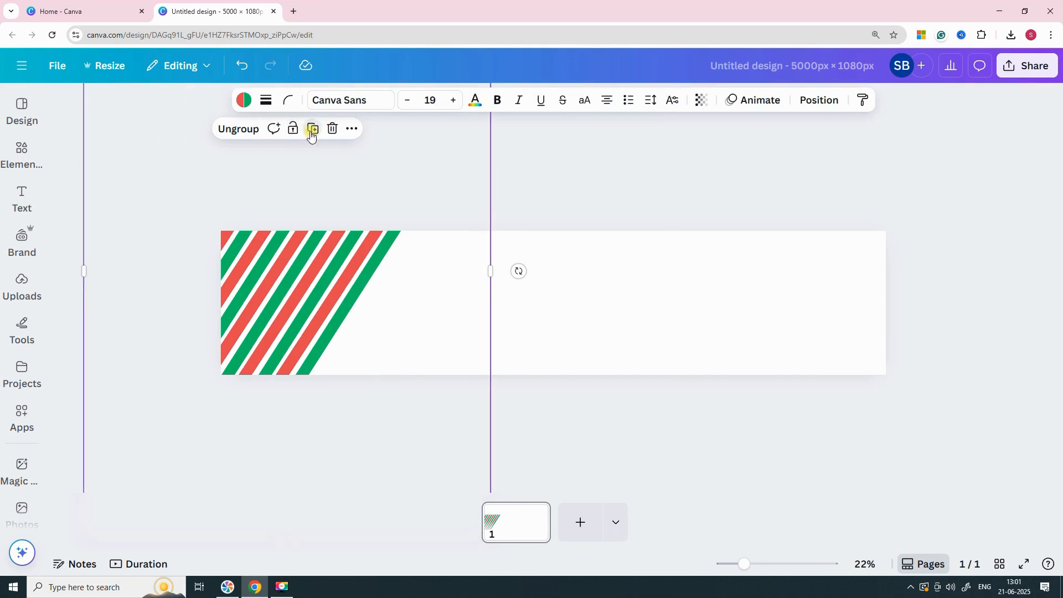
pyautogui.moveTo(406, 312); pyautogui.dragTo(562, 344)
pyautogui.click(468, 136)
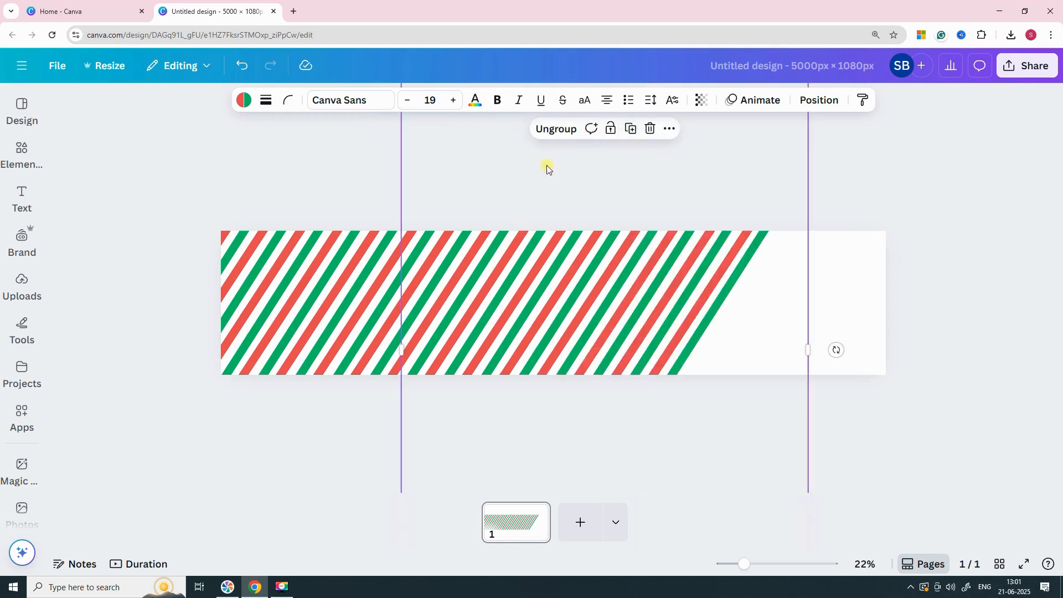
pyautogui.click(628, 131)
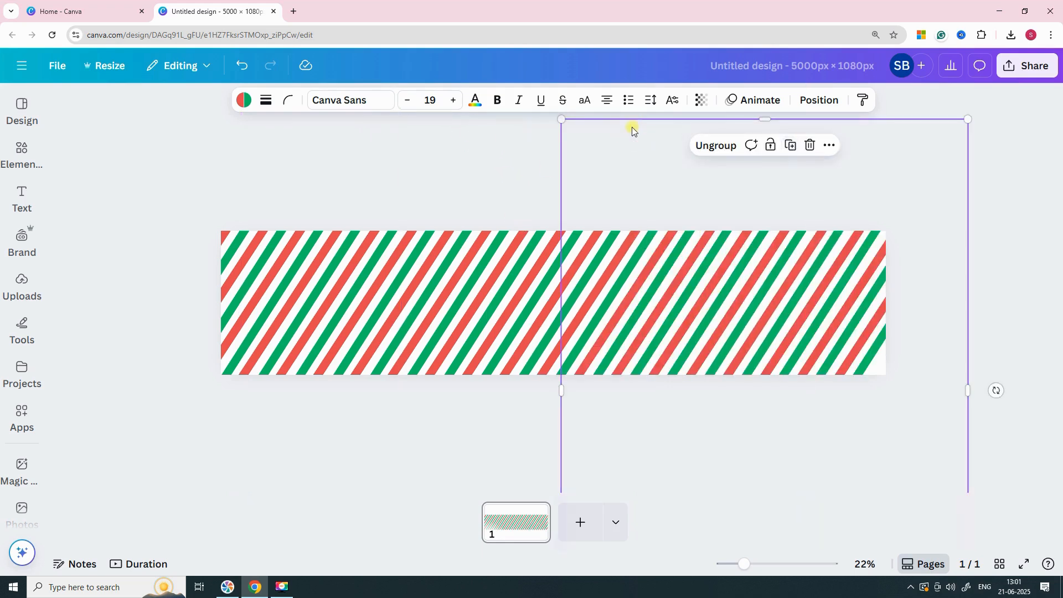
pyautogui.click(791, 145)
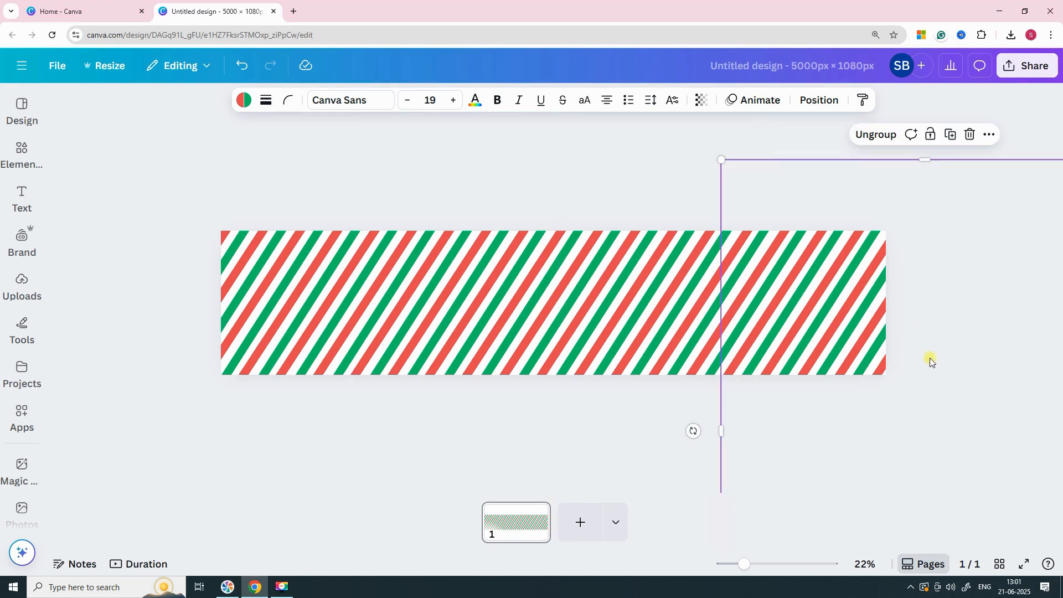
pyautogui.click(529, 421)
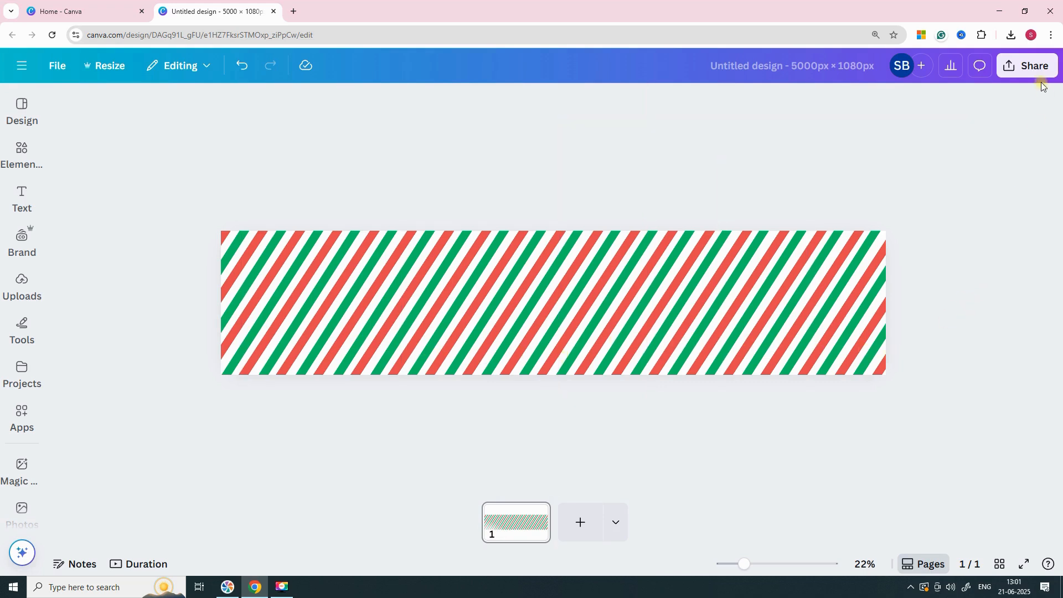
# - Download the striped design as a PNG at 5,000 × 1,080 px
pyautogui.click(1035, 67)
pyautogui.click(842, 319)
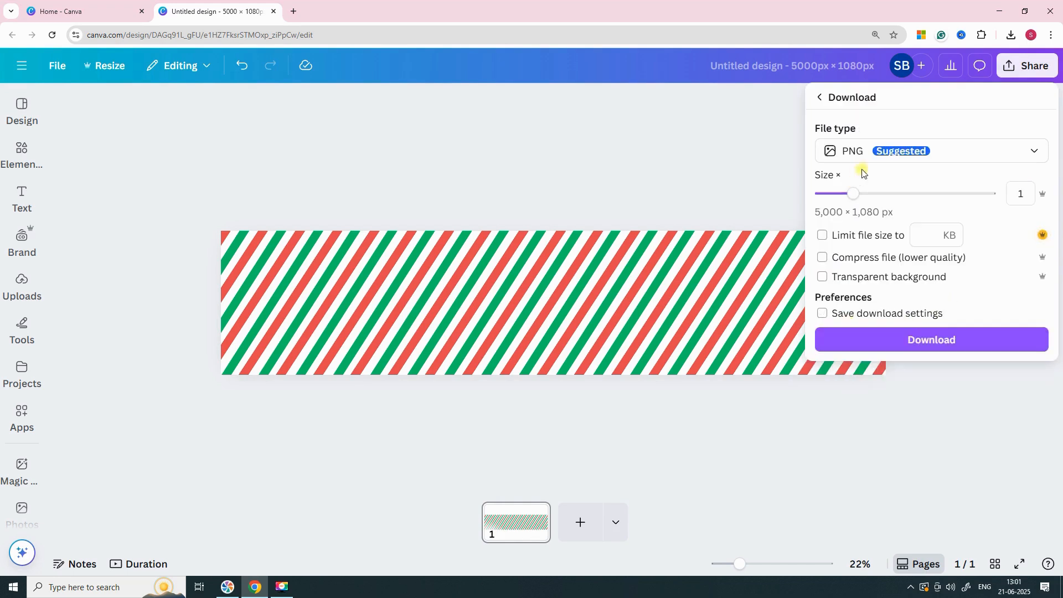
pyautogui.click(937, 341)
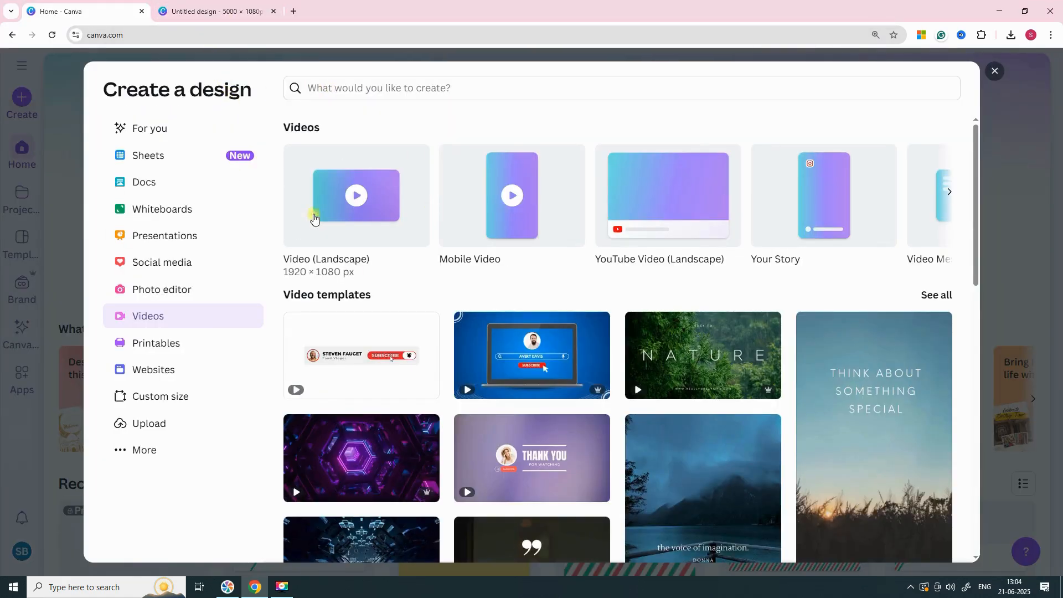
# - Create a Video (Landscape) design and add the downloaded candy-cane.png to its page
pyautogui.click(132, 322)
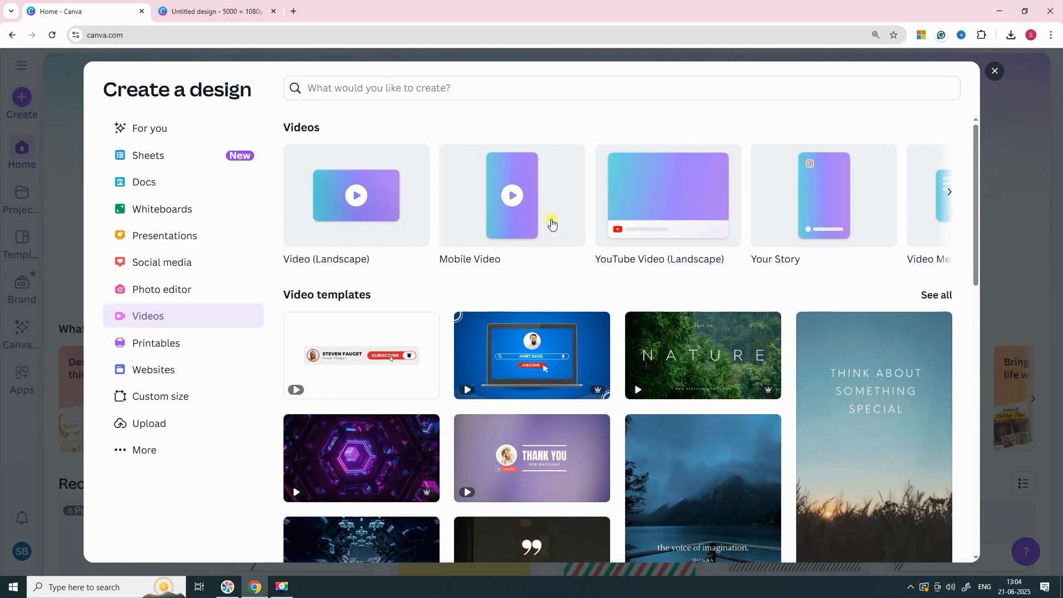
pyautogui.click(351, 227)
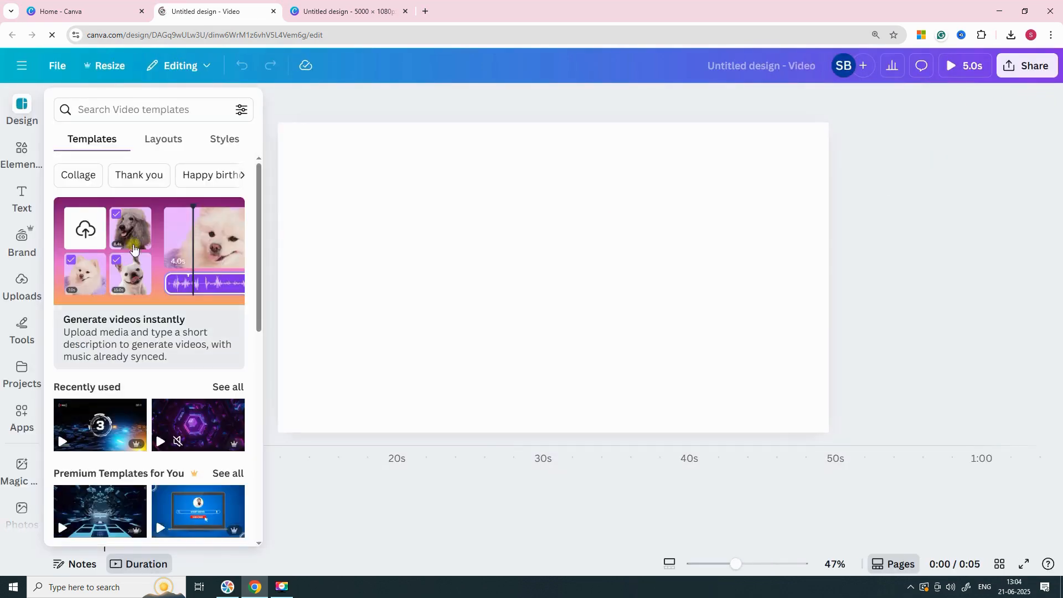
pyautogui.click(1012, 36)
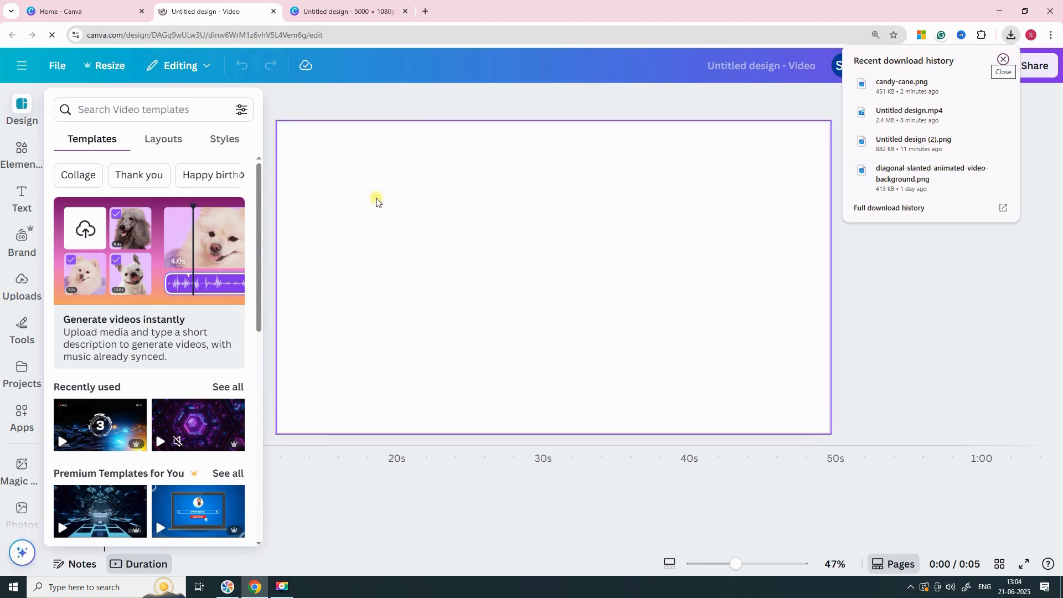
pyautogui.moveTo(376, 202); pyautogui.dragTo(375, 200)
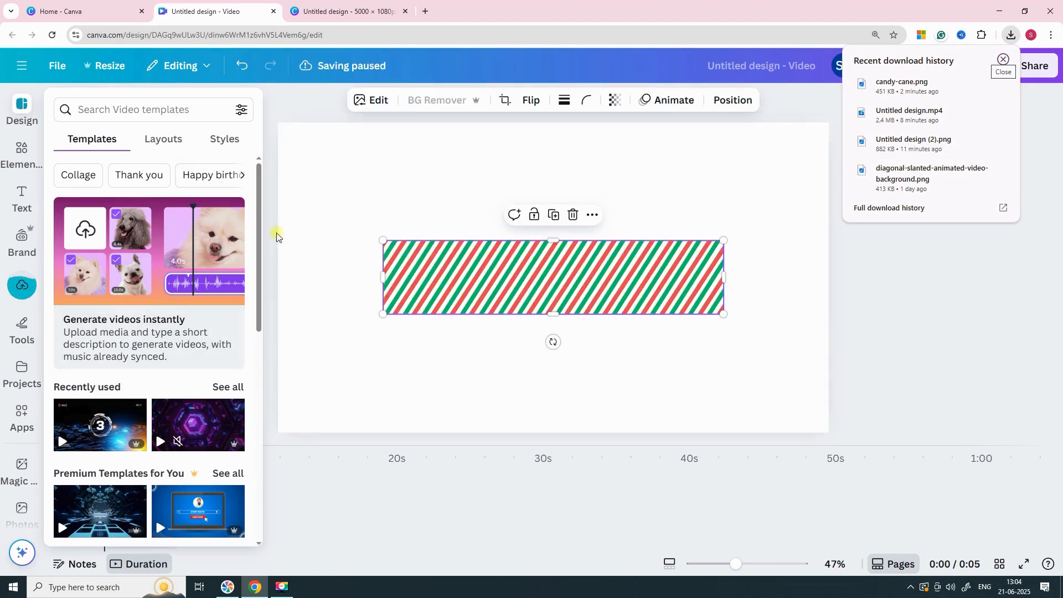
pyautogui.click(305, 97)
# - Enlarge the striped image to the full page height and position it so its right end slightly overhangs the page's right edge
pyautogui.moveTo(547, 293); pyautogui.dragTo(164, 171)
pyautogui.moveTo(337, 196); pyautogui.dragTo(852, 354)
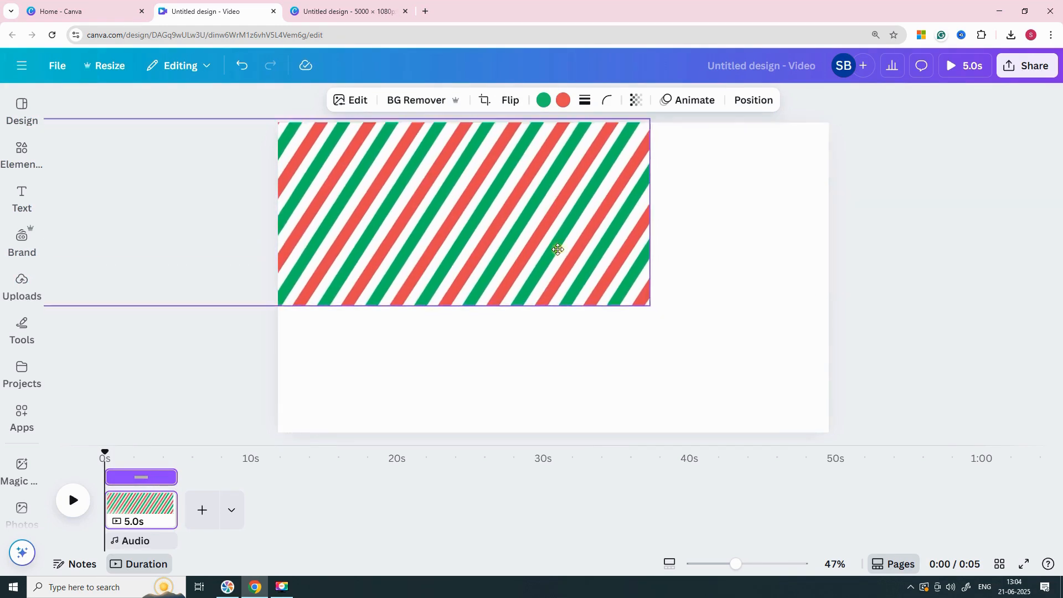
pyautogui.moveTo(564, 253); pyautogui.dragTo(524, 254)
pyautogui.moveTo(616, 309); pyautogui.dragTo(962, 474)
pyautogui.moveTo(772, 334); pyautogui.dragTo(620, 328)
pyautogui.moveTo(829, 380); pyautogui.dragTo(858, 442)
pyautogui.moveTo(855, 126); pyautogui.dragTo(861, 118)
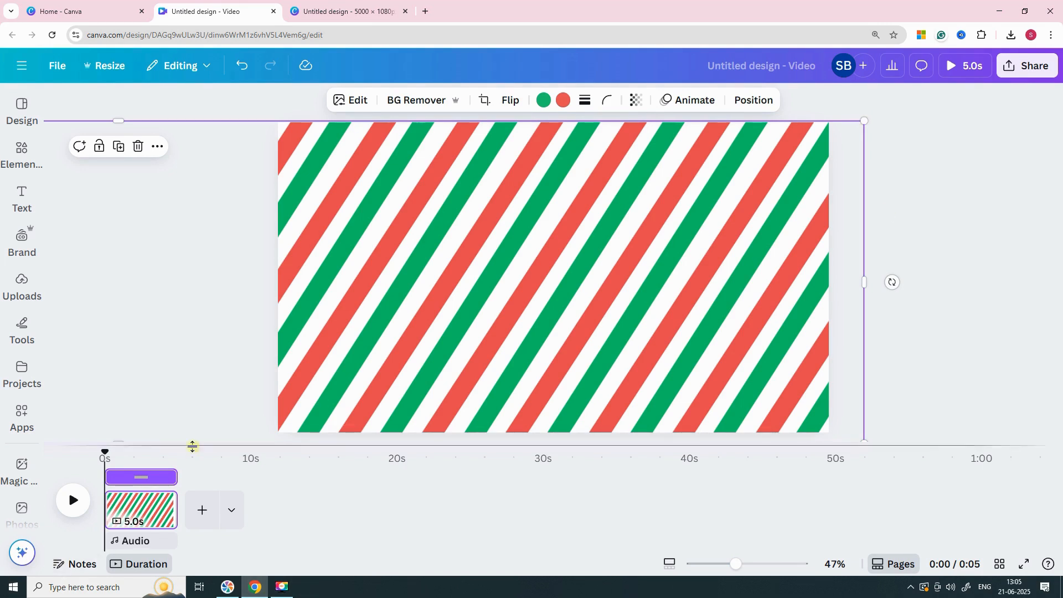
# - Set the video page's duration to 10 seconds
pyautogui.click(131, 522)
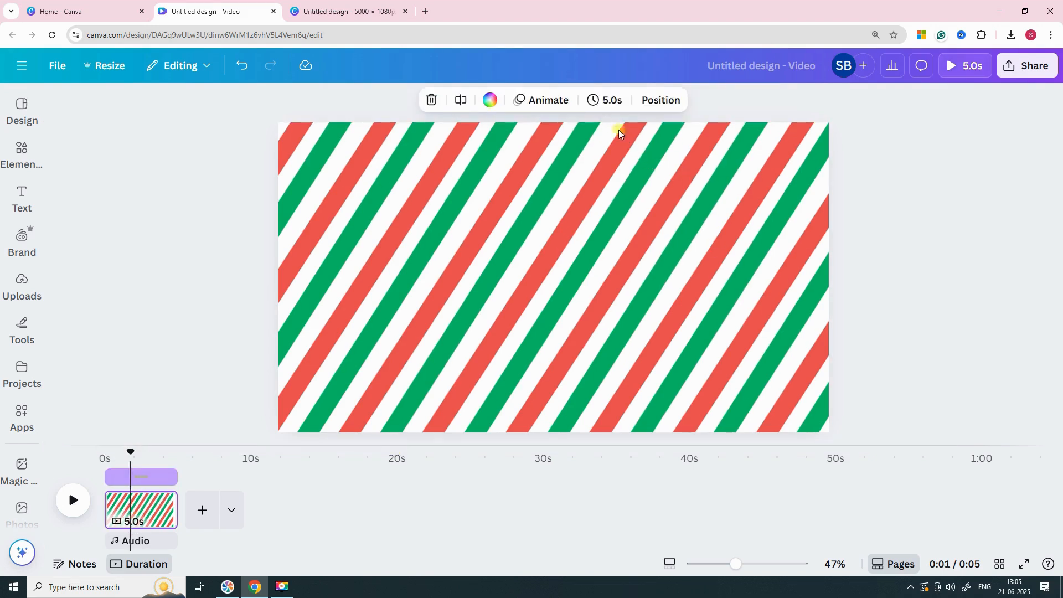
pyautogui.click(607, 100)
pyautogui.write('1')
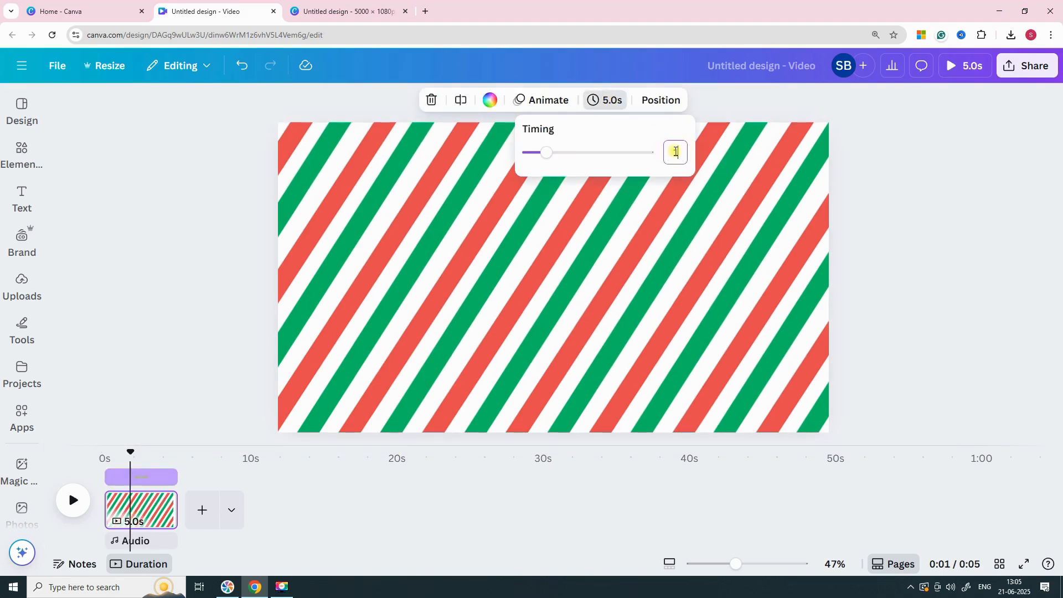
pyautogui.write('0')
pyautogui.press('Return')
pyautogui.click(889, 260)
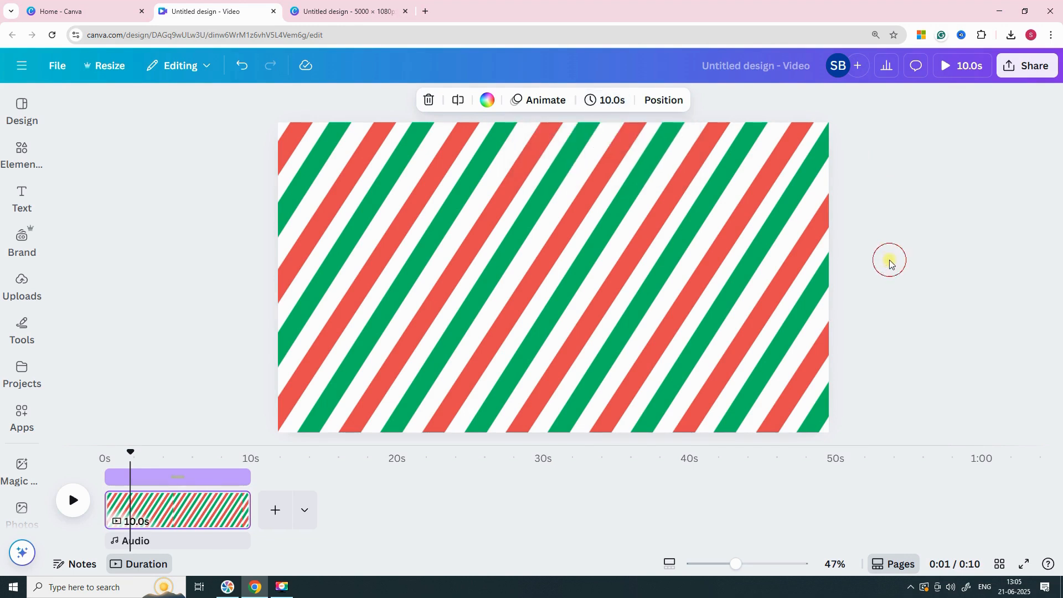
# - Nudge the striped image slightly up and create a custom animation path that moves it horizontally to the right past the page edge
pyautogui.click(763, 276)
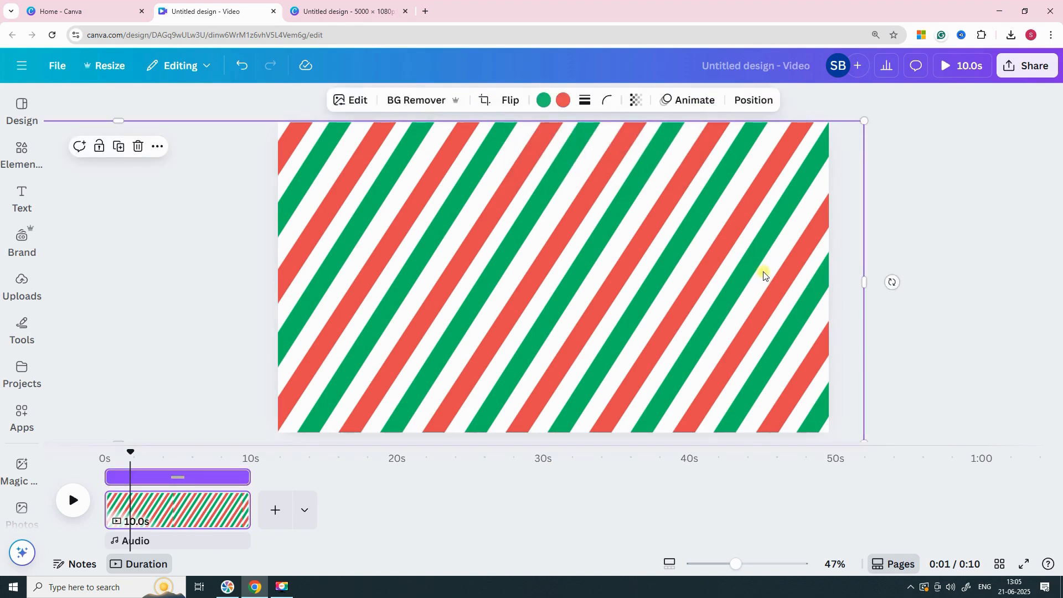
pyautogui.moveTo(751, 264); pyautogui.dragTo(742, 246)
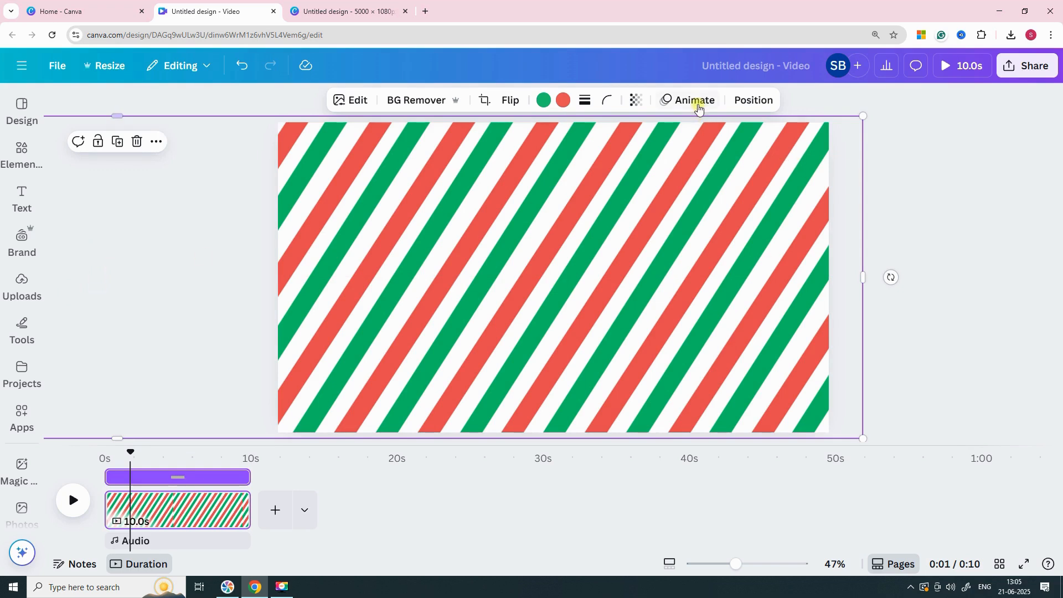
pyautogui.click(698, 107)
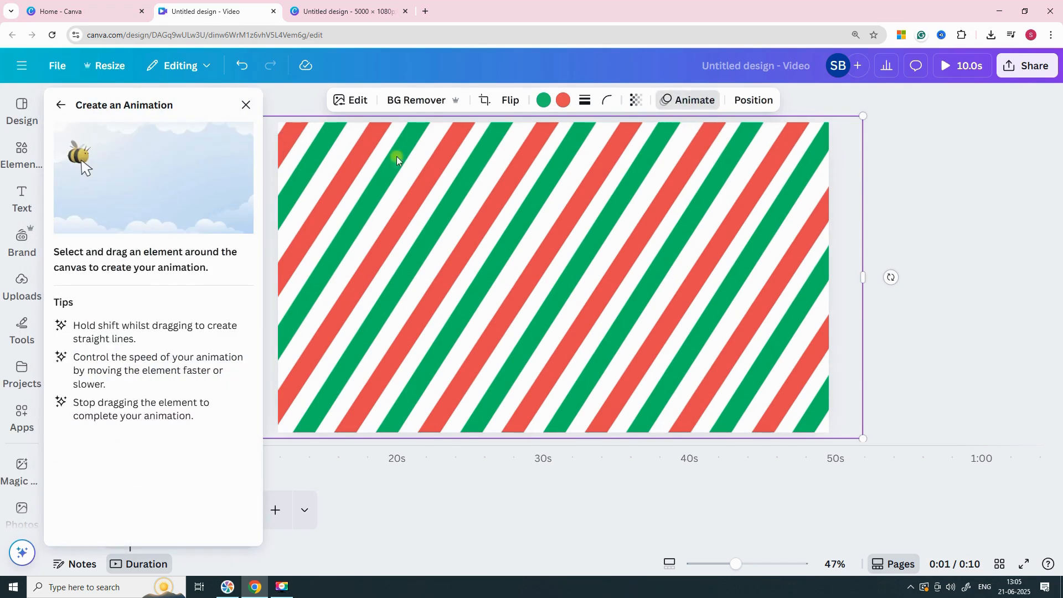
pyautogui.moveTo(278, 287)
pyautogui.mouseDown()
pyautogui.moveTo(989, 287)
pyautogui.moveTo(964, 294)
pyautogui.mouseUp()
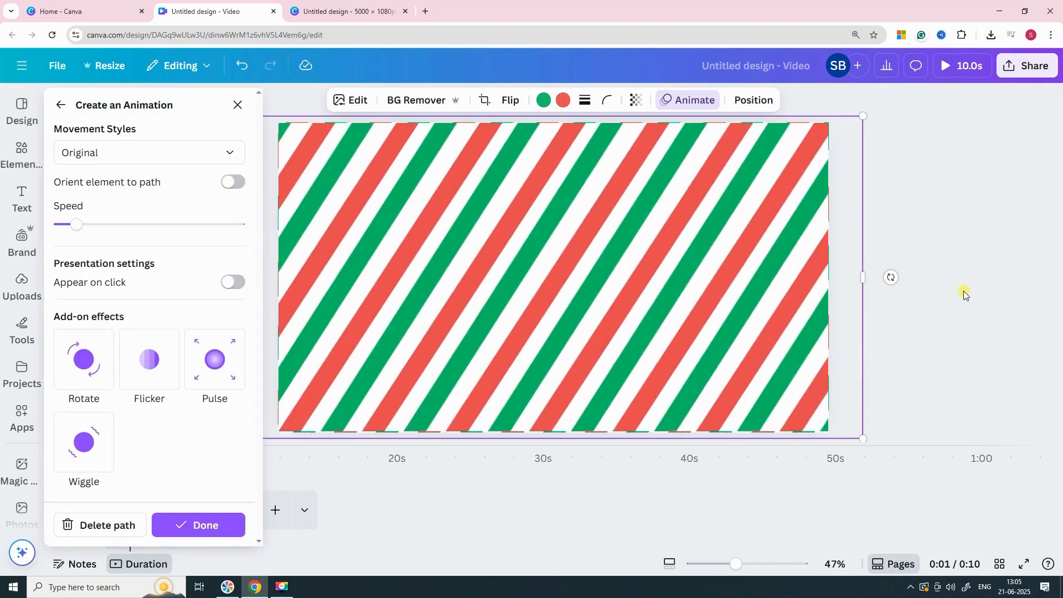
# - Set the path animation's movement style to Steady at the slowest speed and preview the video in full screen
pyautogui.click(110, 158)
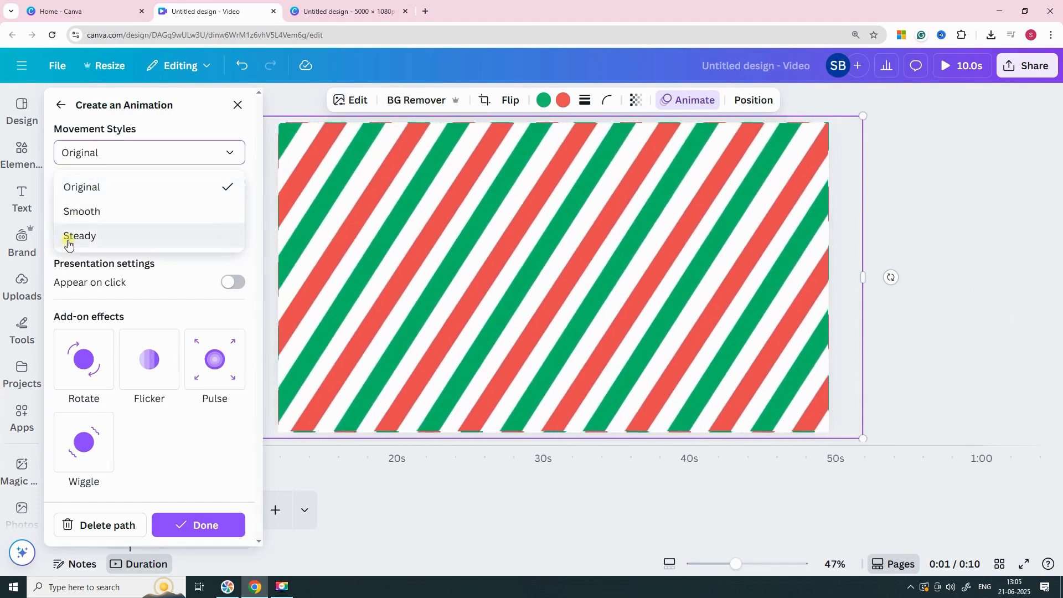
pyautogui.click(80, 236)
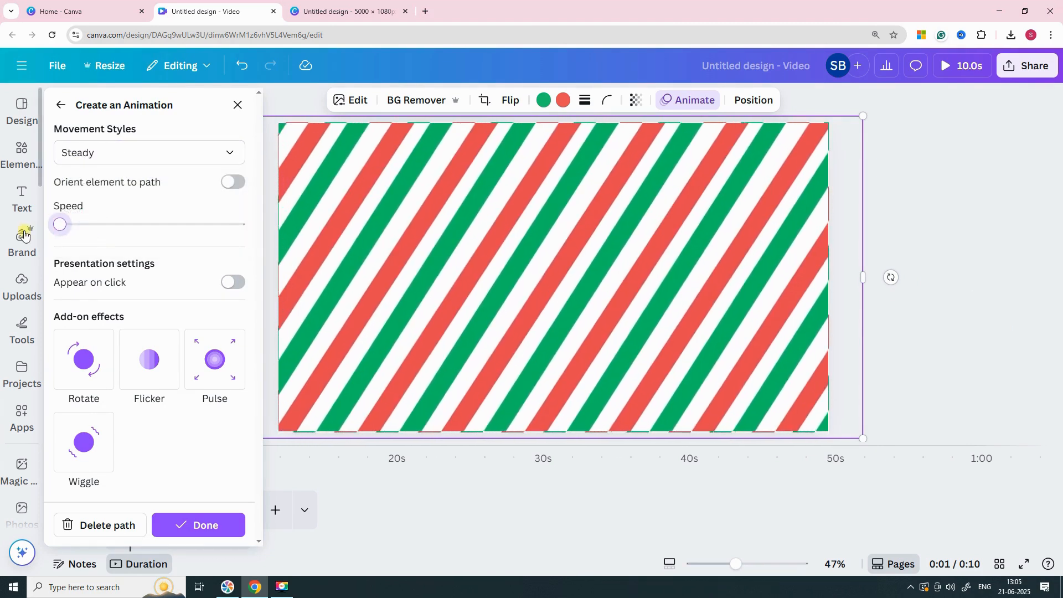
pyautogui.click(979, 253)
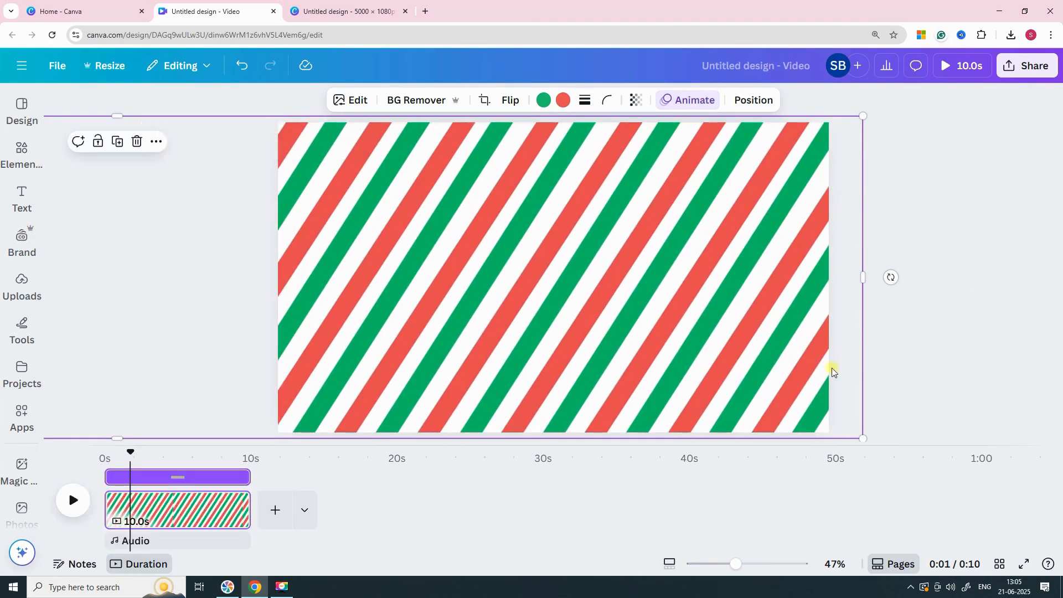
pyautogui.click(1026, 566)
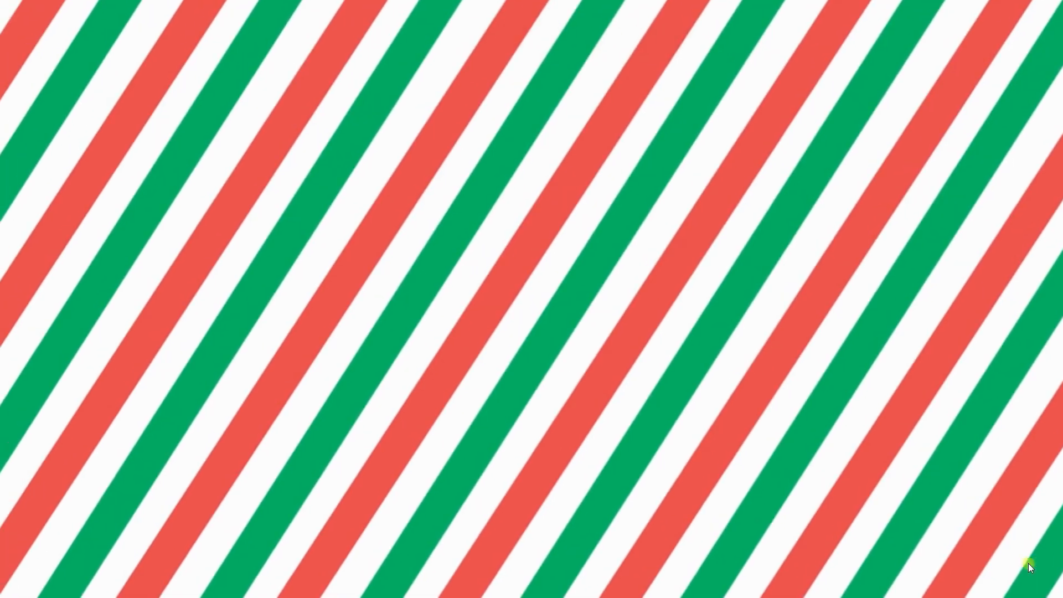
pyautogui.press('Escape')
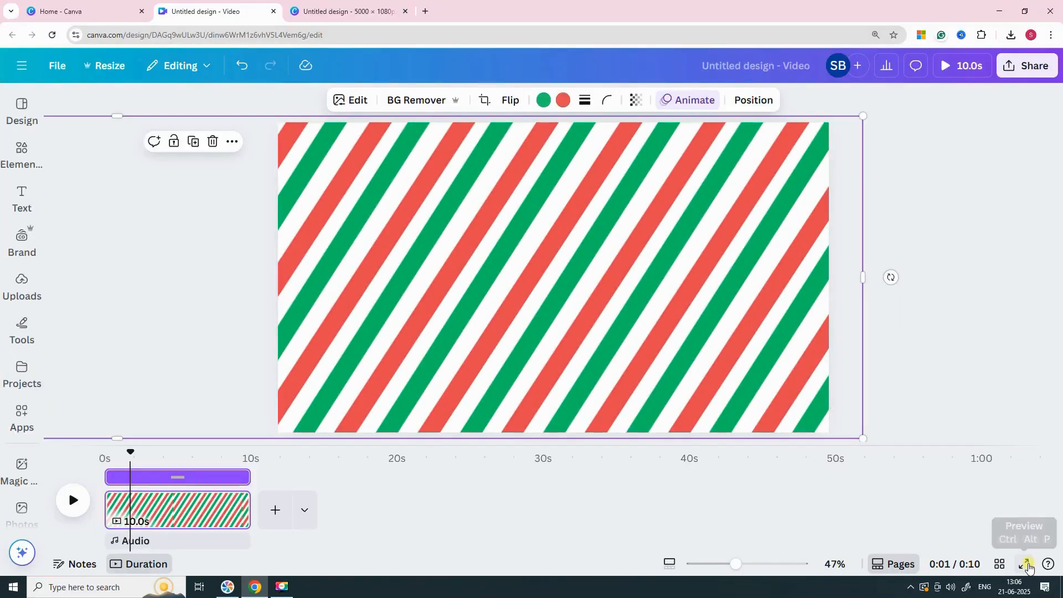
# - Download the animated striped design as an MP4 video at 1080p (HD)
pyautogui.click(1029, 65)
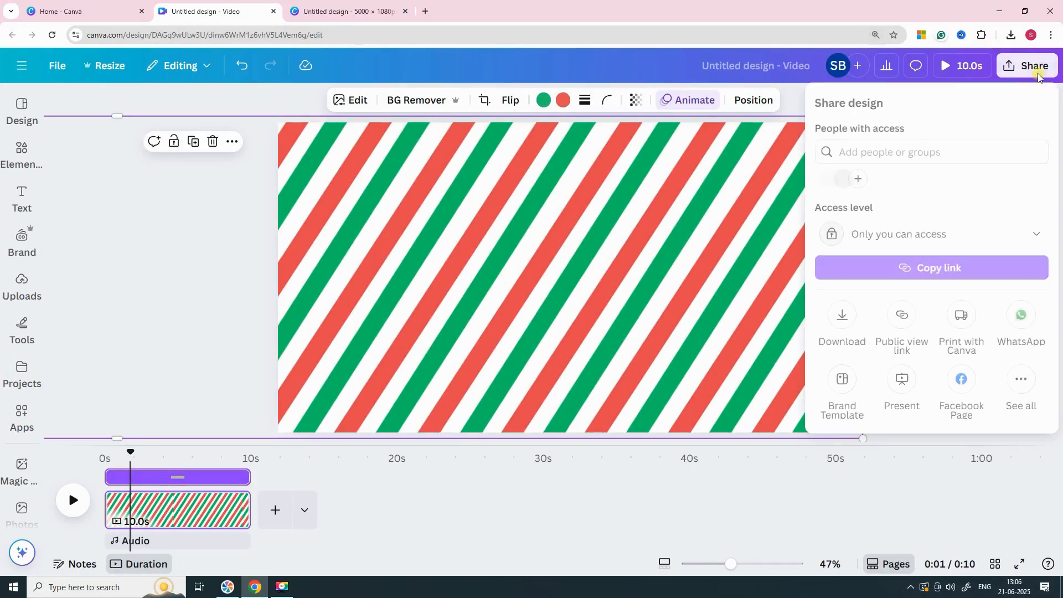
pyautogui.click(843, 320)
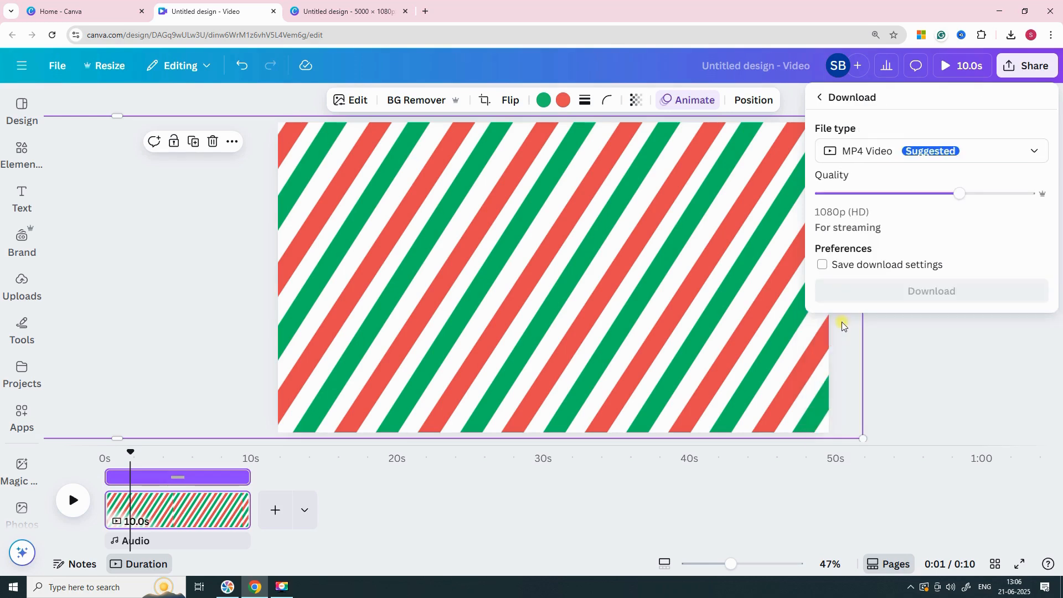
pyautogui.click(938, 291)
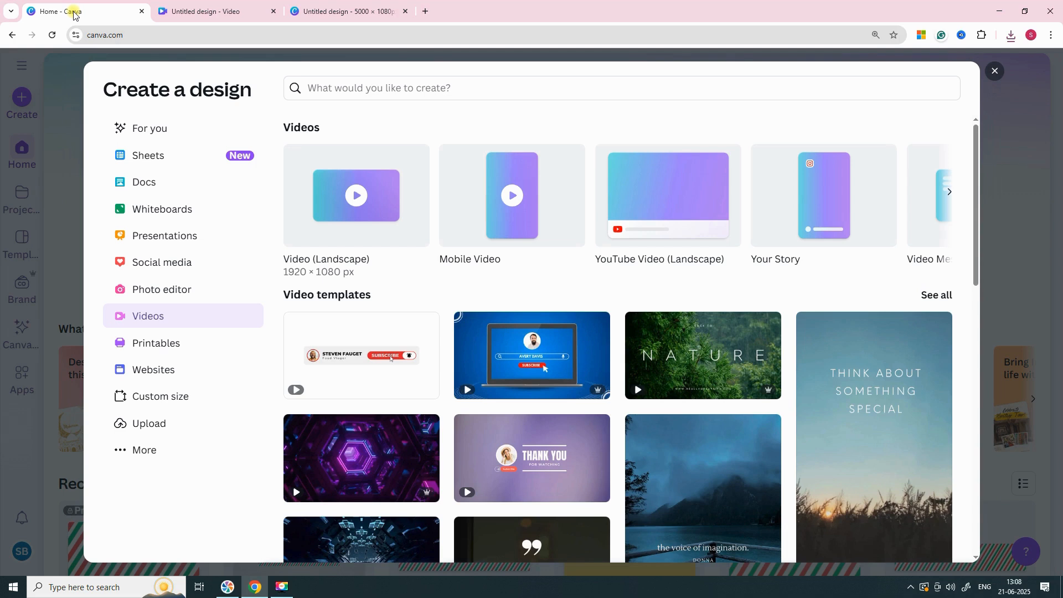
# - Create a new Video (Landscape) design, search the photos for gray and add a gray background photo to the page
pyautogui.click(336, 206)
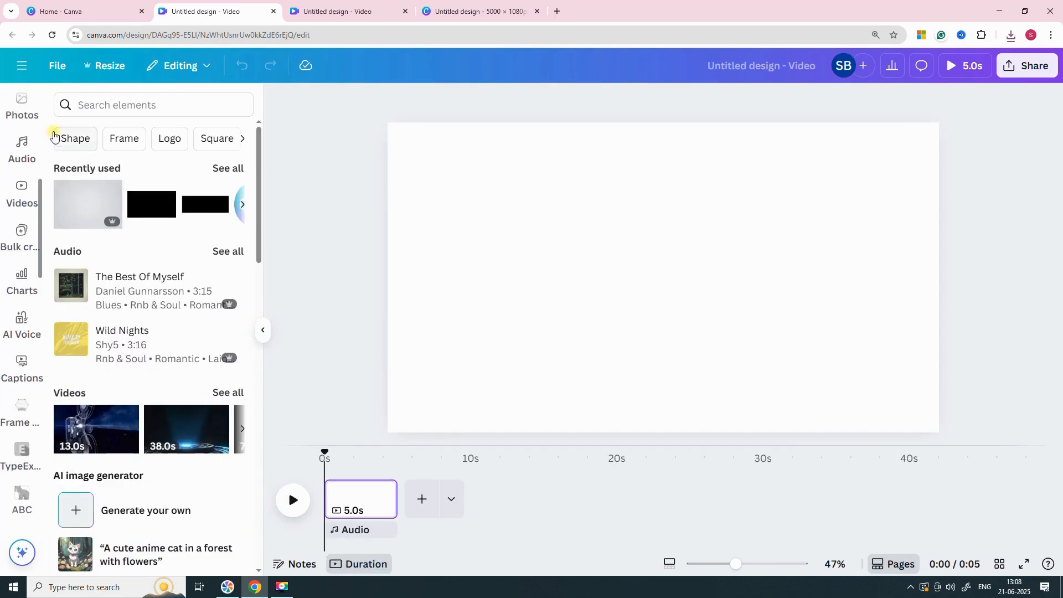
pyautogui.scroll(1, 42, 135)
pyautogui.click(24, 160)
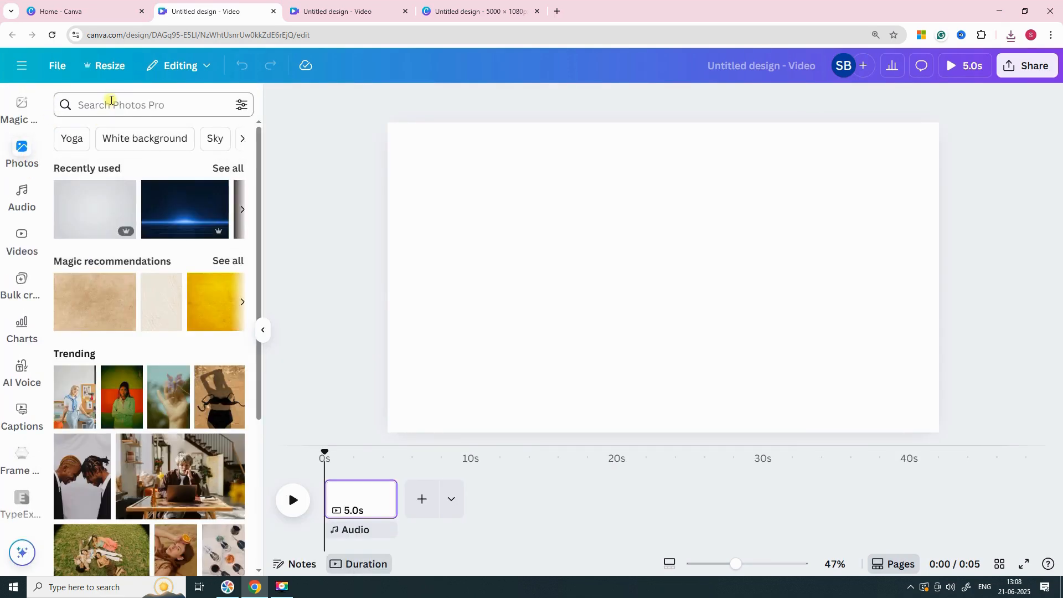
pyautogui.click(110, 100)
pyautogui.write('gray')
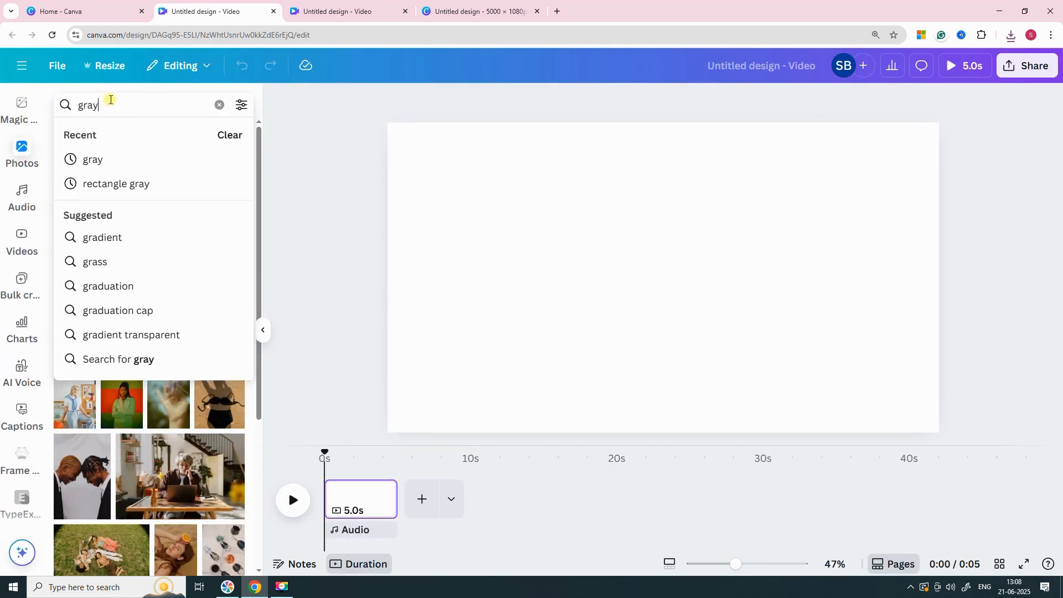
pyautogui.press('Return')
pyautogui.click(199, 209)
# - Reposition and enlarge the gray photo until it spans slightly more than the full page width
pyautogui.moveTo(702, 304); pyautogui.dragTo(513, 275)
pyautogui.moveTo(634, 265); pyautogui.dragTo(941, 273)
pyautogui.moveTo(387, 264); pyautogui.dragTo(349, 263)
# - Add the downloaded 10-sec.mp4 from the recent downloads to the page over the gray photo
pyautogui.click(1010, 35)
pyautogui.moveTo(893, 143); pyautogui.dragTo(611, 279)
pyautogui.moveTo(436, 241); pyautogui.dragTo(560, 260)
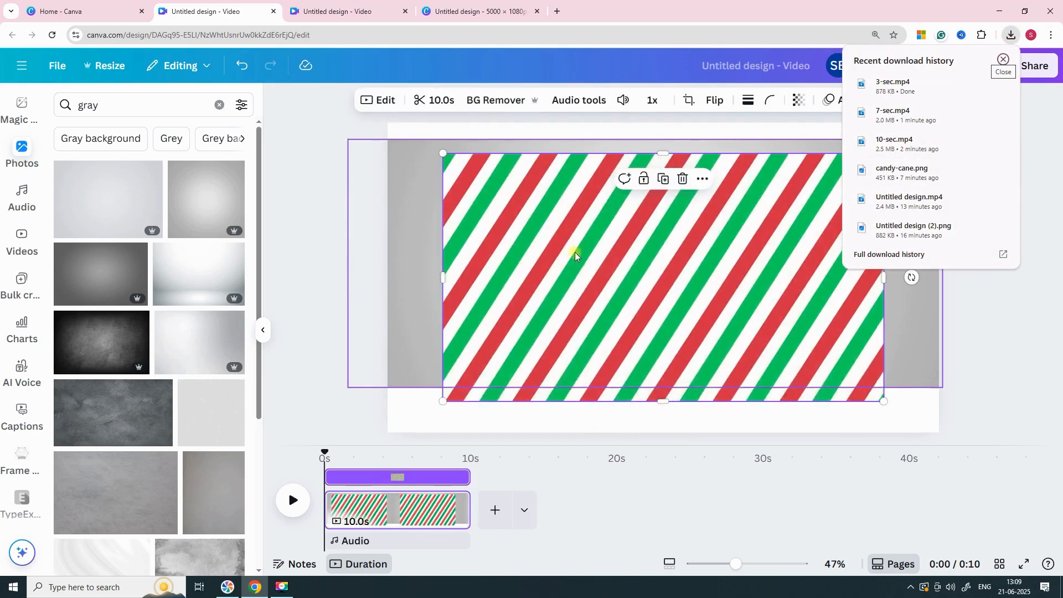
# - Enlarge and position the striped video so it covers the whole page, overhanging the left side and ending at the right page edge
pyautogui.click(816, 275)
pyautogui.moveTo(815, 274); pyautogui.dragTo(733, 261)
pyautogui.moveTo(800, 388); pyautogui.dragTo(977, 438)
pyautogui.moveTo(833, 374); pyautogui.dragTo(831, 347)
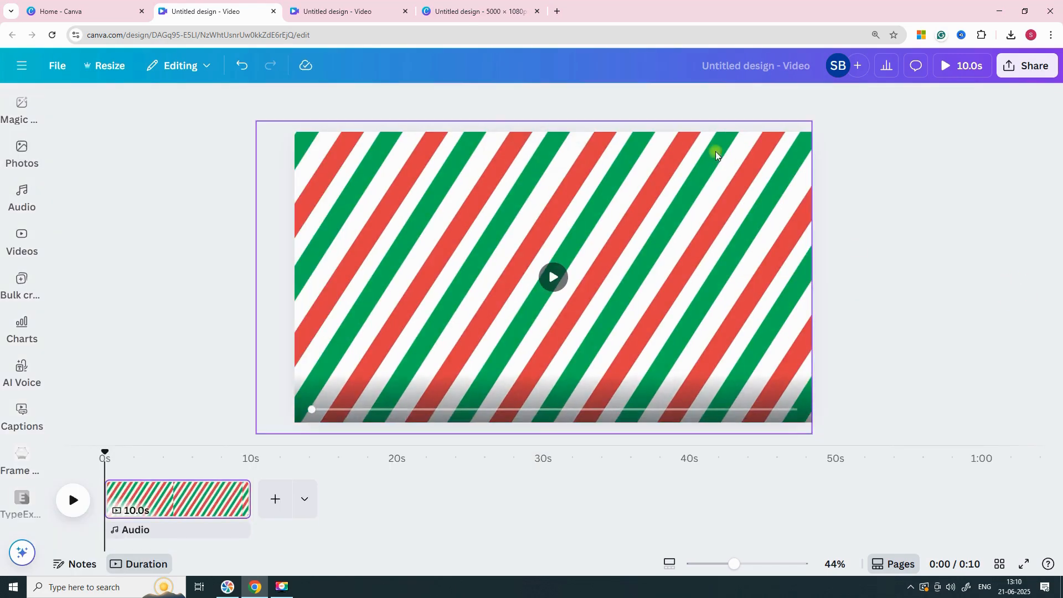
# - Create a custom animation path that moves the striped video horizontally to the left off the page
pyautogui.click(744, 100)
pyautogui.click(158, 274)
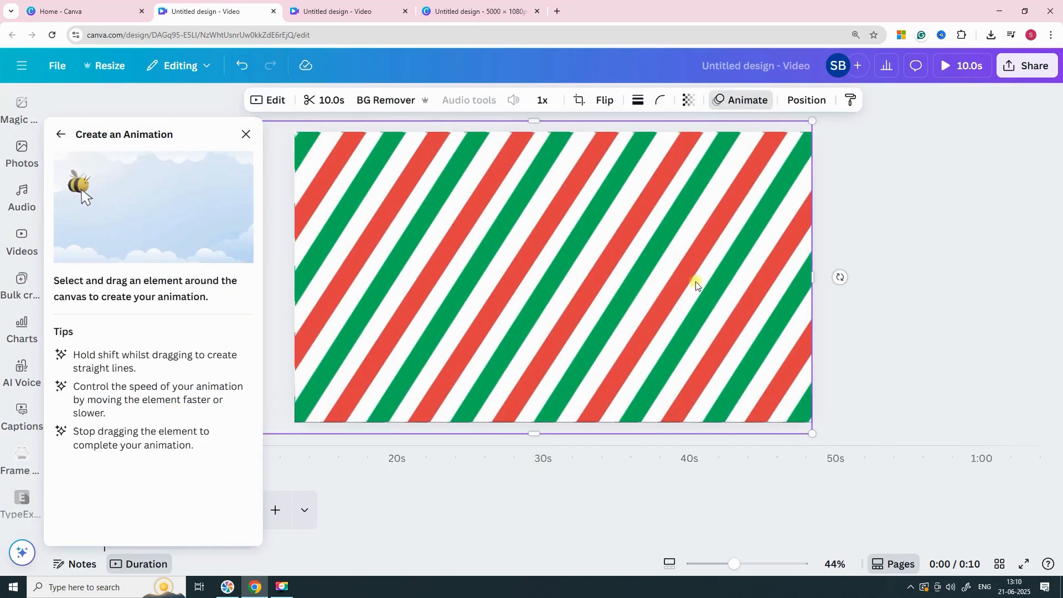
pyautogui.moveTo(796, 277); pyautogui.dragTo(269, 278)
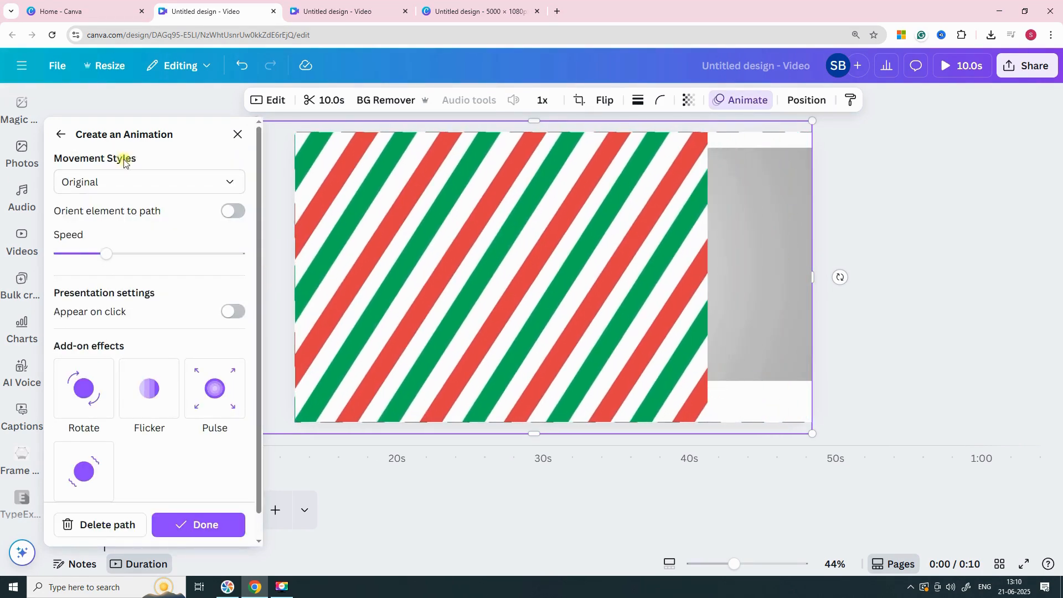
# - Set the striped video's path movement to Steady at the slowest speed, apply it and preview the result in full screen
pyautogui.click(127, 180)
pyautogui.click(80, 265)
pyautogui.moveTo(104, 254); pyautogui.dragTo(57, 254)
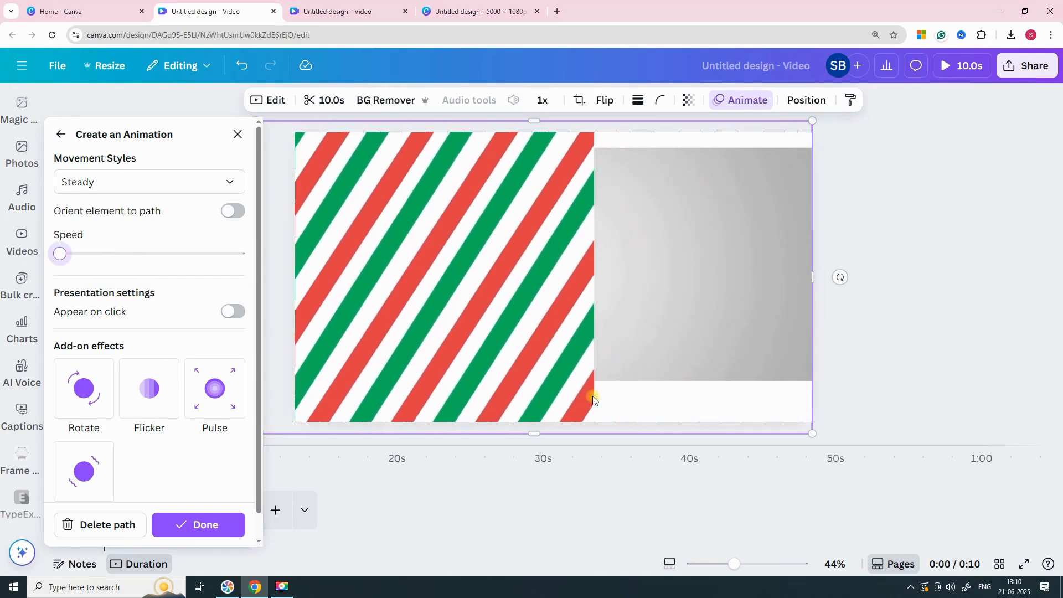
pyautogui.click(198, 525)
pyautogui.click(1023, 563)
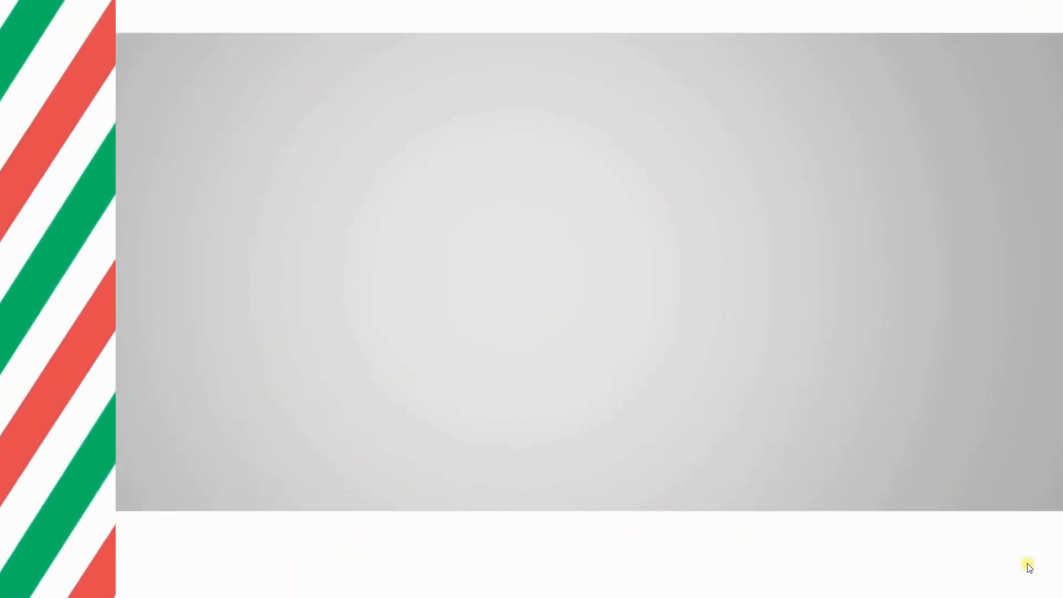
pyautogui.press('Escape')
# - Duplicate the 10-second page and shorten the copy to 7.0 seconds
pyautogui.click(235, 491)
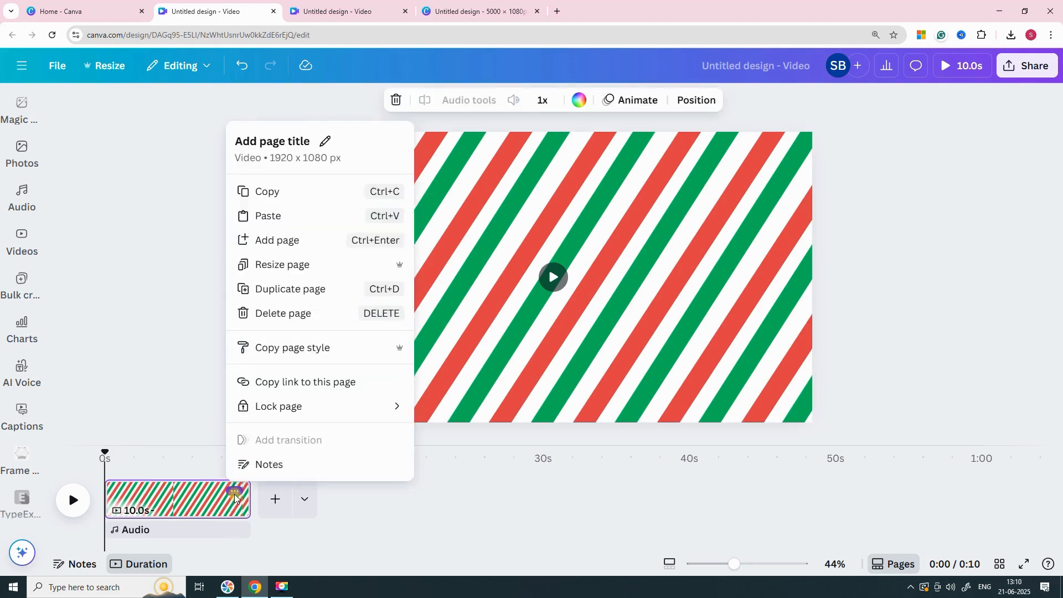
pyautogui.click(282, 289)
pyautogui.click(282, 498)
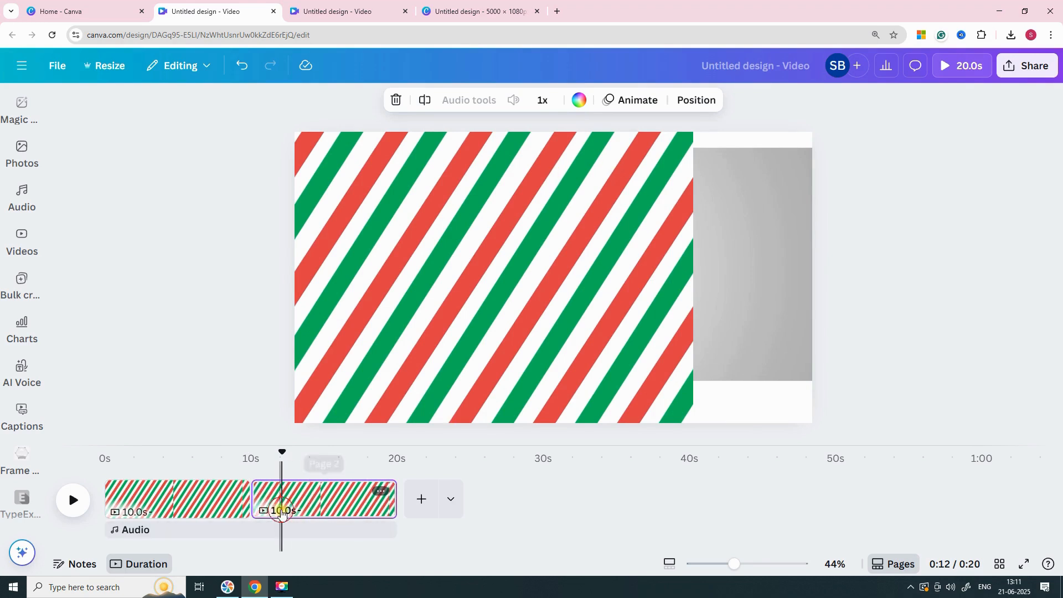
pyautogui.click(281, 509)
pyautogui.click(327, 505)
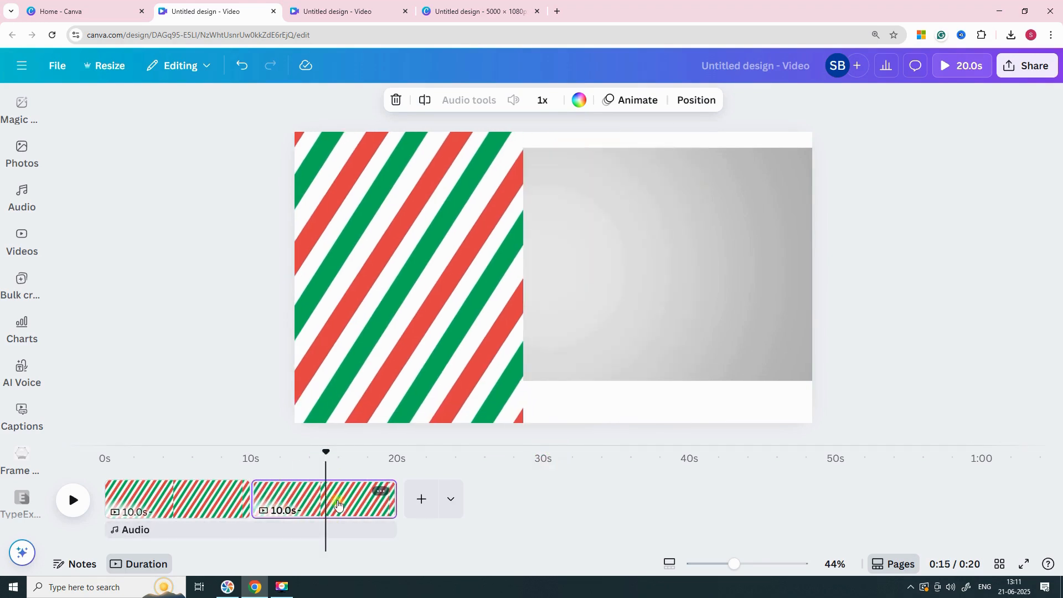
pyautogui.moveTo(393, 505); pyautogui.dragTo(350, 505)
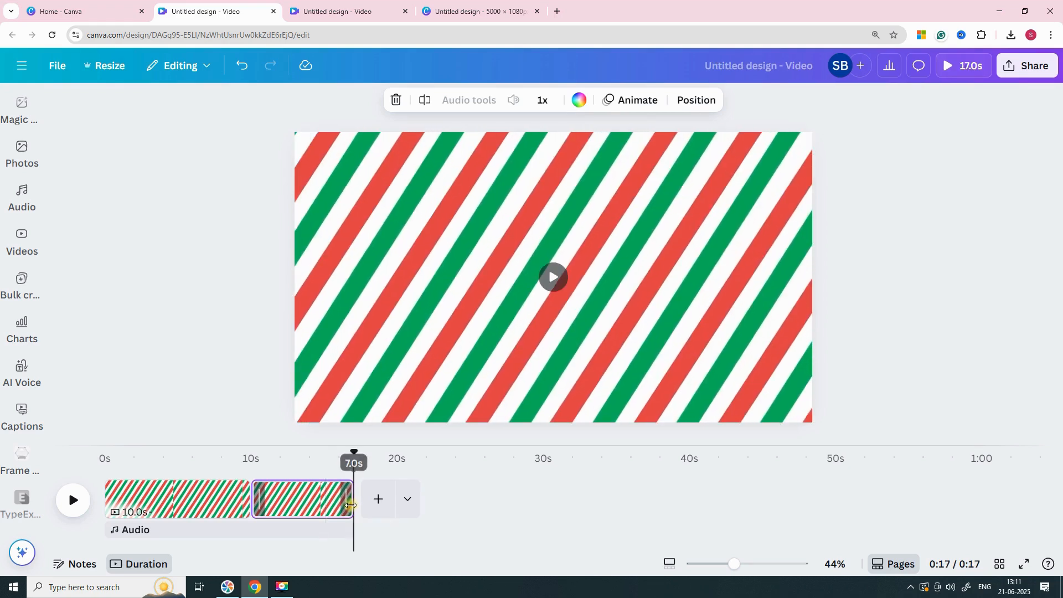
# - Duplicate the 7-second page and shorten the new third page to 3 seconds
pyautogui.click(338, 491)
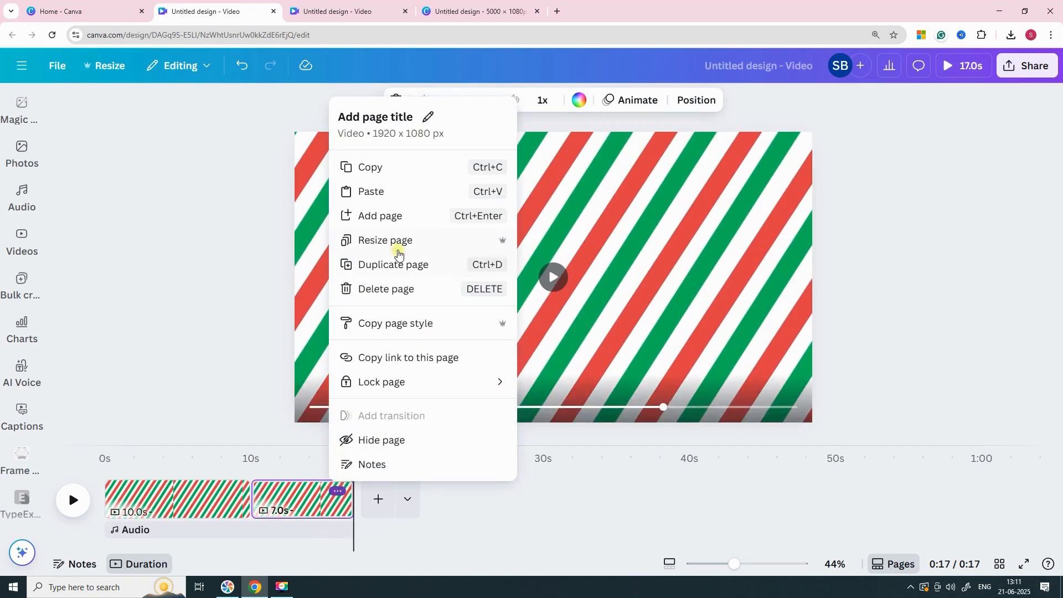
pyautogui.click(413, 265)
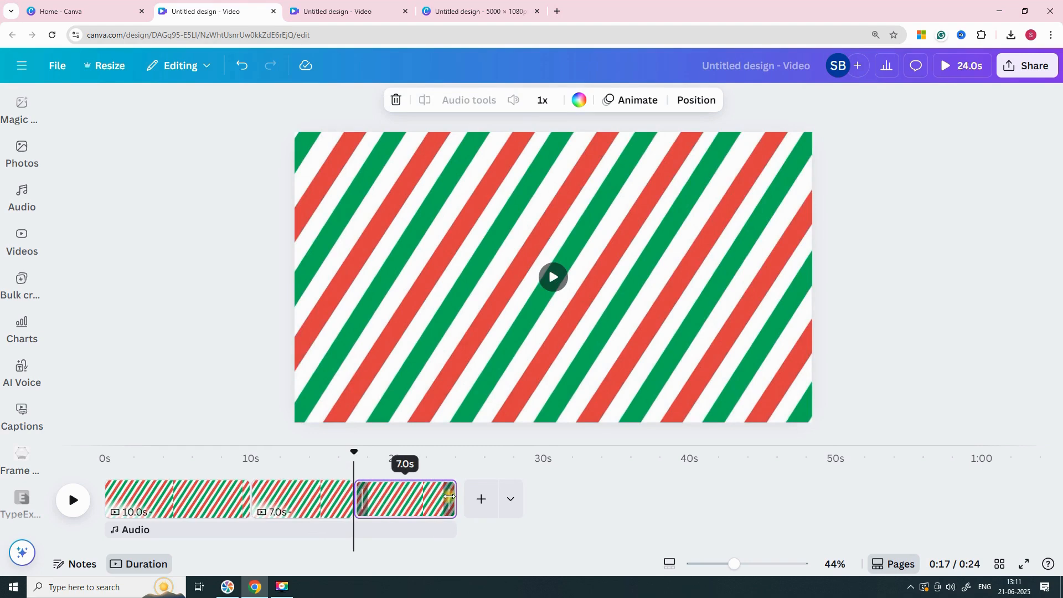
pyautogui.moveTo(450, 494); pyautogui.dragTo(392, 498)
# - Play back the video from the start of the second page to check the shorter page animations
pyautogui.moveTo(395, 454); pyautogui.dragTo(252, 454)
pyautogui.click(540, 553)
pyautogui.press('space')
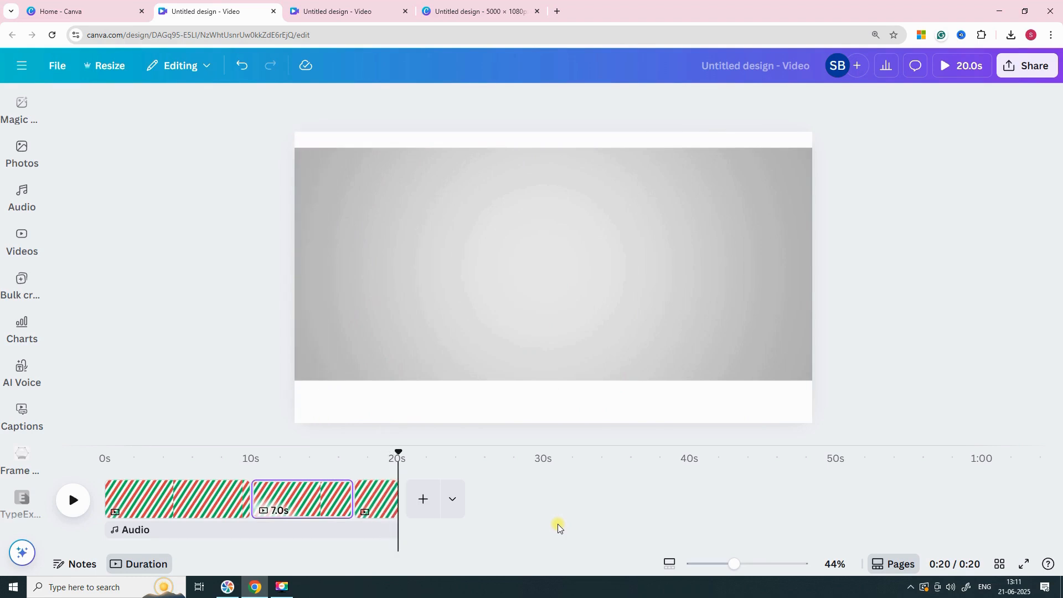
# - Download pages 1–3 as separate 1080p MP4 files and save the ZIP as ss-bar in the Candy Cane Progress Bar folder
pyautogui.click(1027, 60)
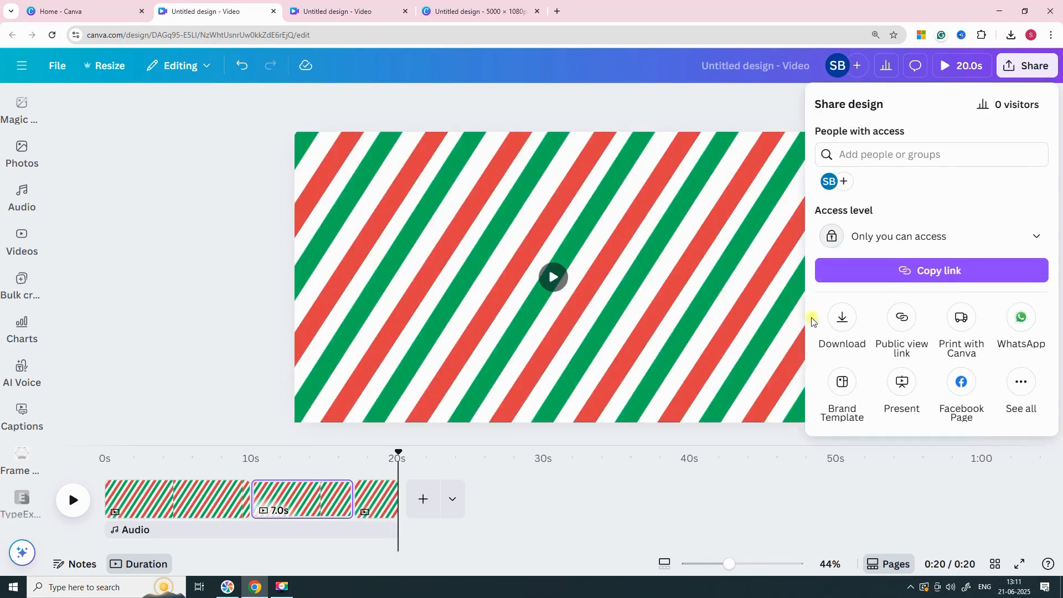
pyautogui.click(842, 317)
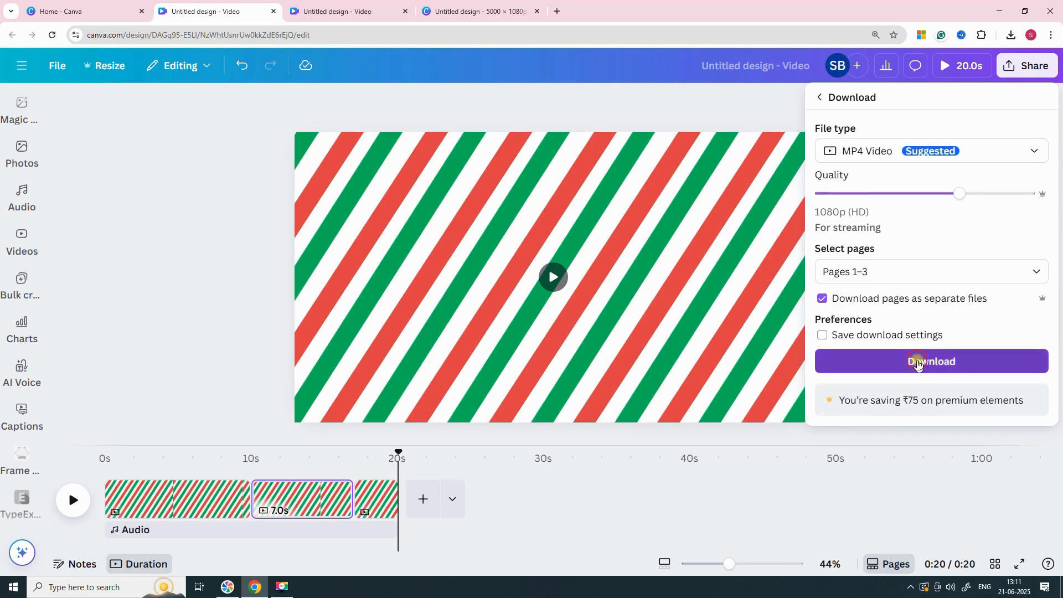
pyautogui.click(918, 362)
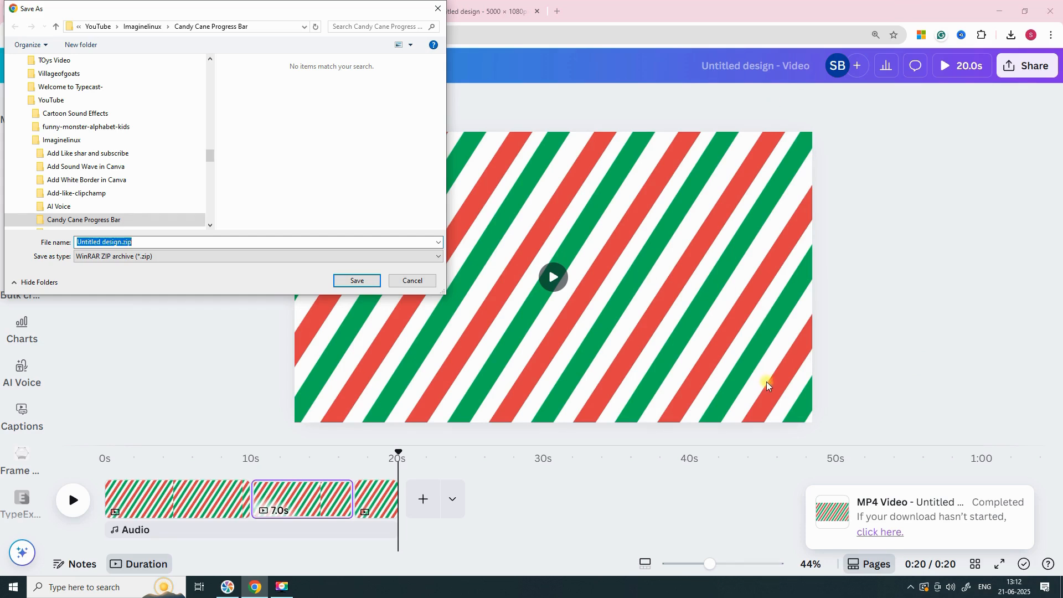
pyautogui.write('ss-bar')
pyautogui.press('Return')
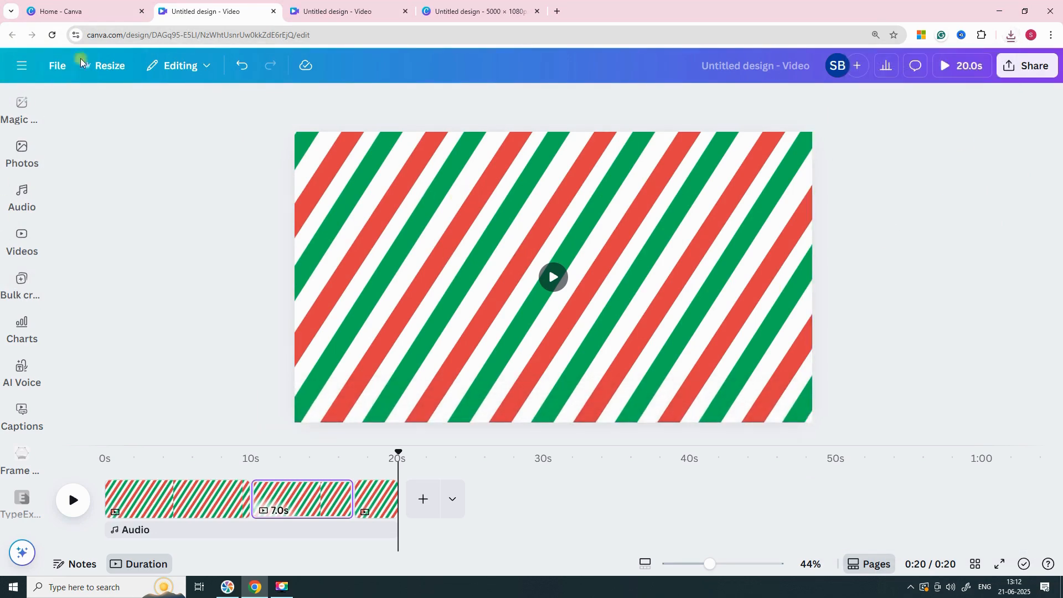
# - Create another blank Video (Landscape) design from the Canva home page and select its page in the timeline
pyautogui.click(69, 12)
pyautogui.click(364, 212)
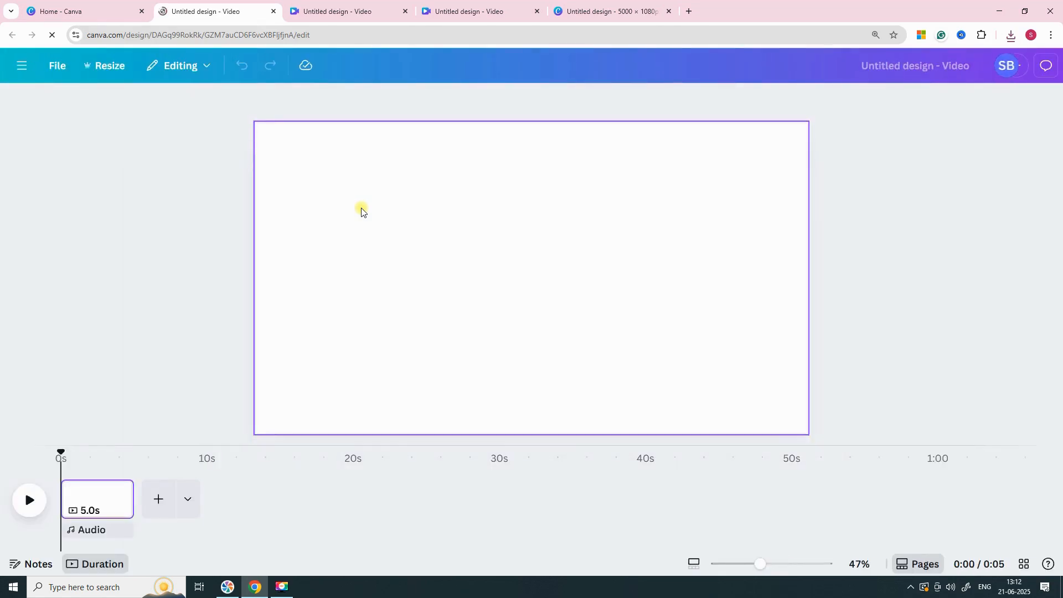
pyautogui.click(1020, 309)
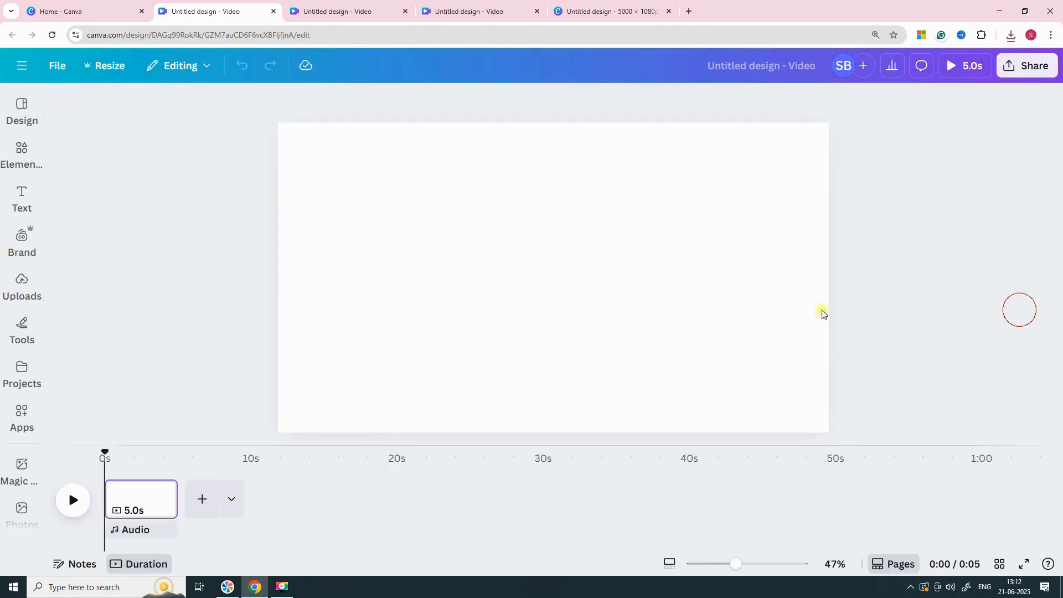
pyautogui.click(138, 516)
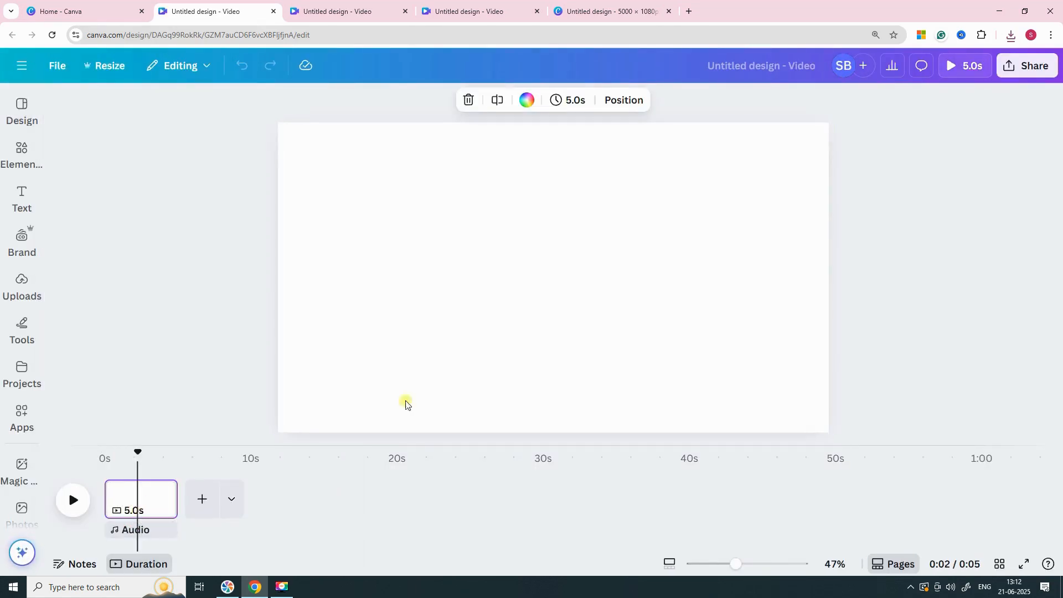
# - Set the blank page's duration to 10 seconds
pyautogui.click(571, 101)
pyautogui.write('10')
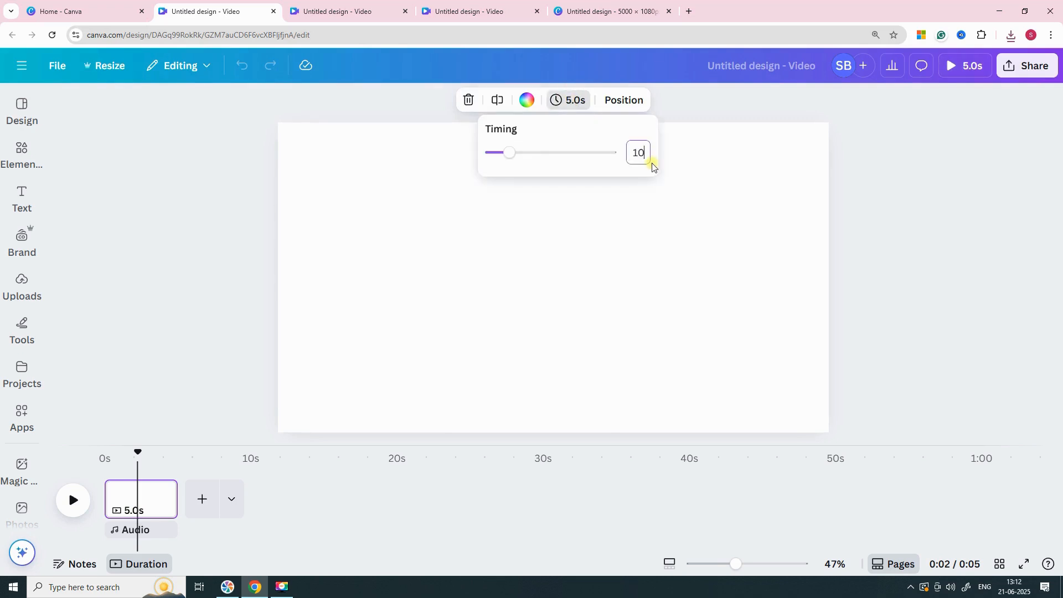
pyautogui.press('Return')
pyautogui.press('Escape')
# - Search the stock videos for christmas background
pyautogui.click(1, 377)
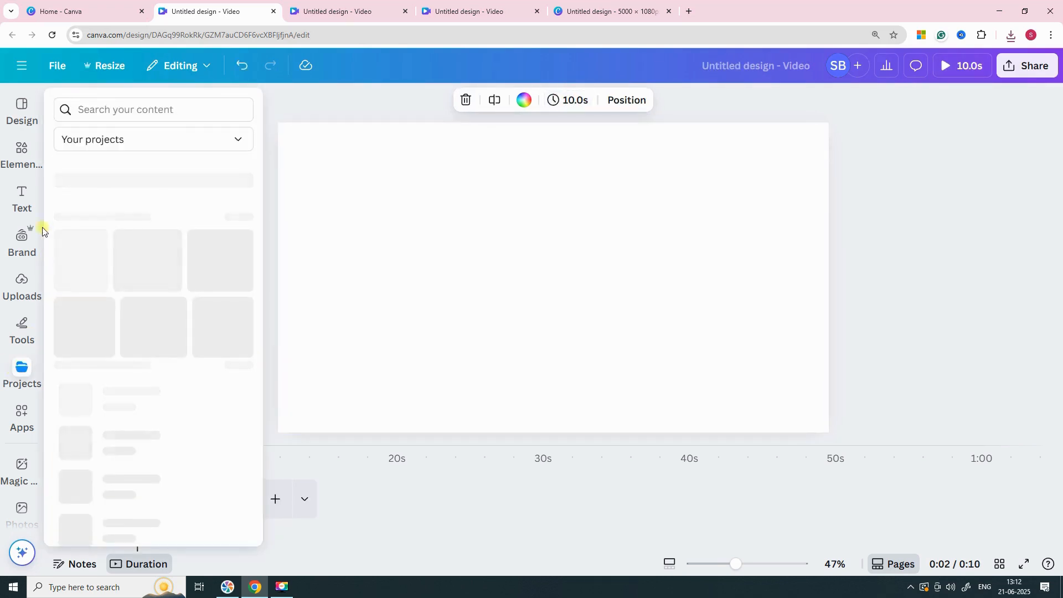
pyautogui.click(38, 165)
pyautogui.scroll(-4, 42, 213)
pyautogui.scroll(-3, 33, 382)
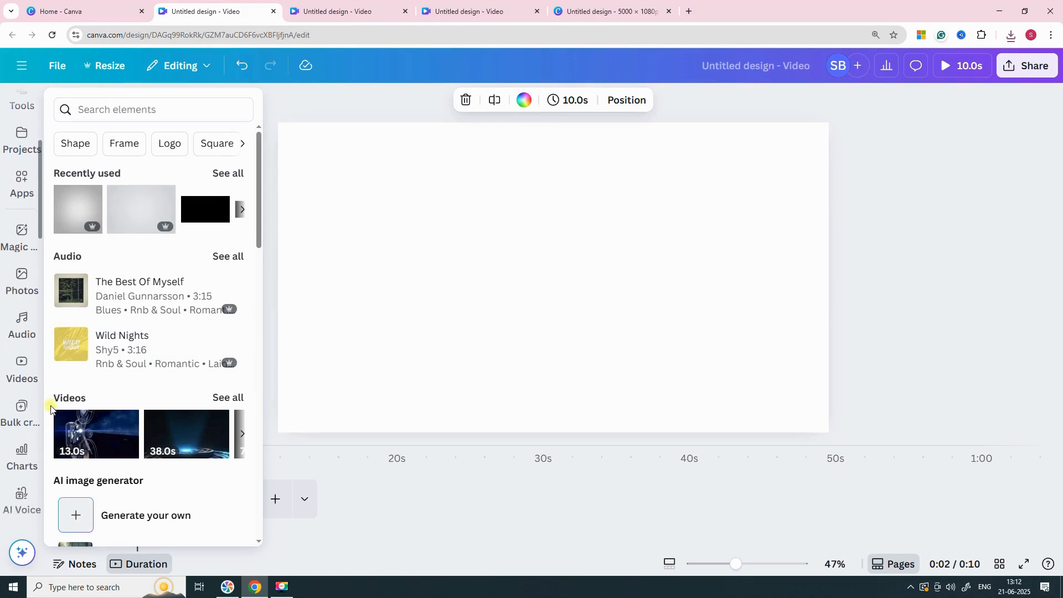
pyautogui.click(20, 332)
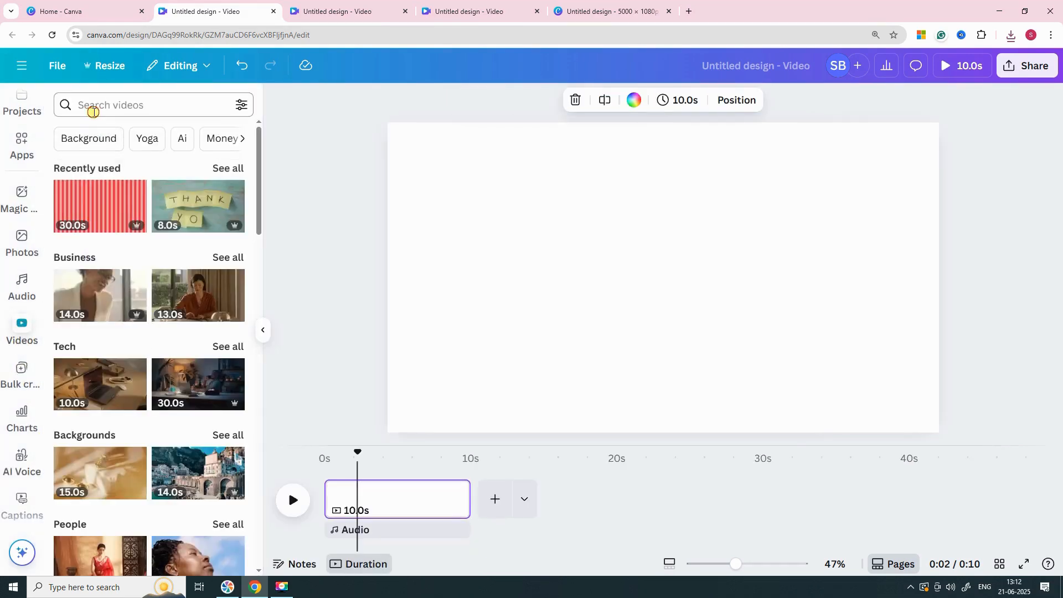
pyautogui.click(91, 108)
pyautogui.write('chris')
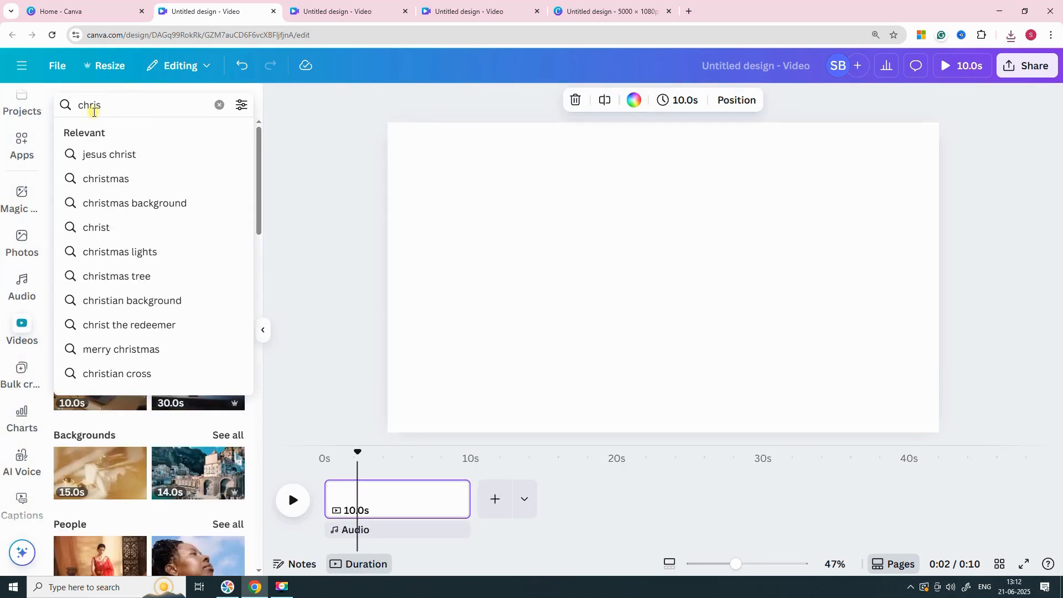
pyautogui.write('tma')
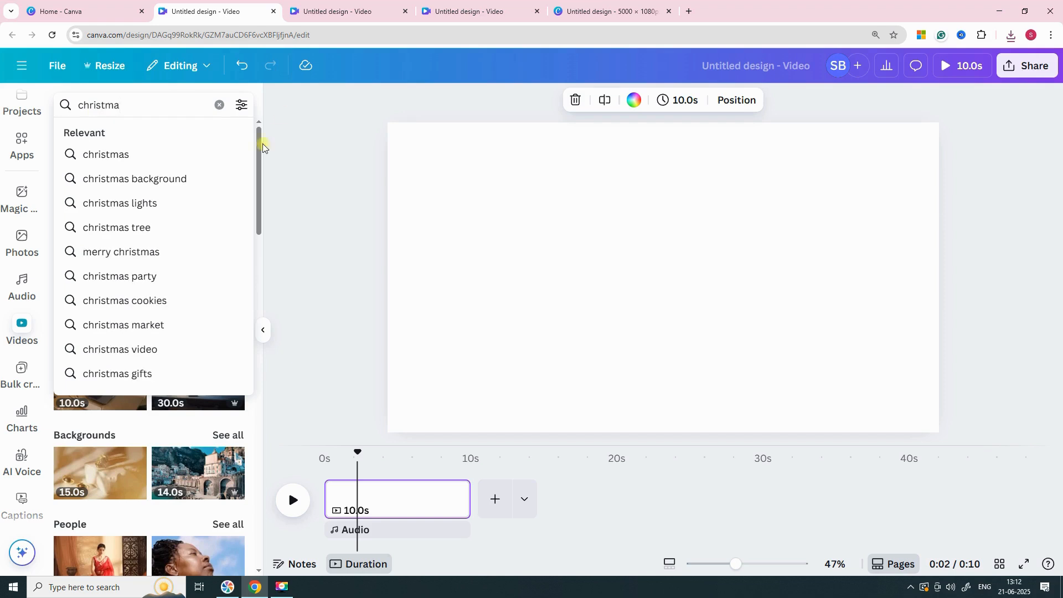
pyautogui.click(115, 180)
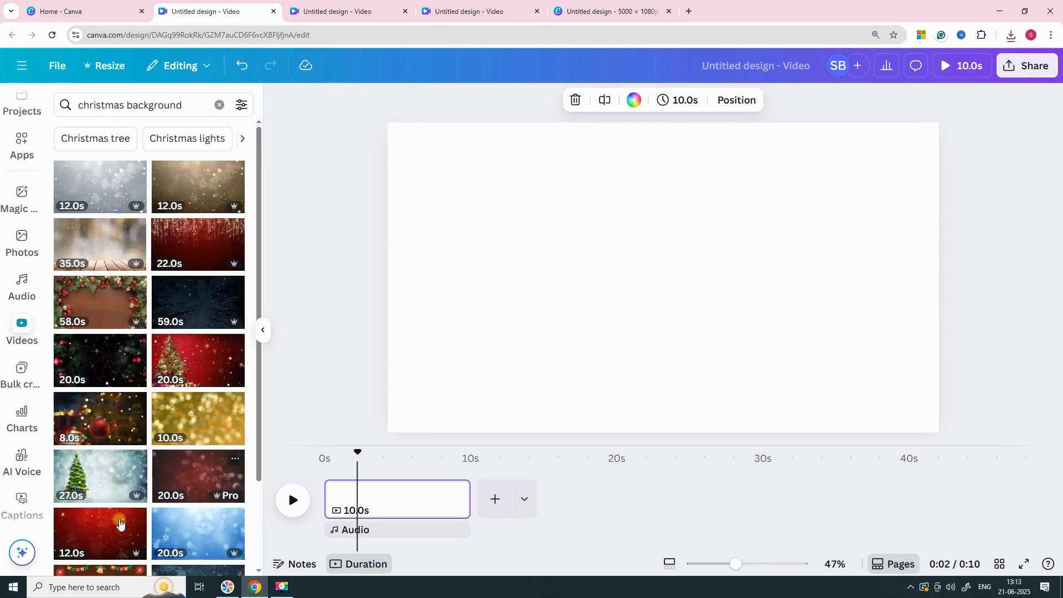
# - Add the 12-second red snowflake video to the page and set it as the background
pyautogui.click(80, 547)
pyautogui.rightClick(598, 250)
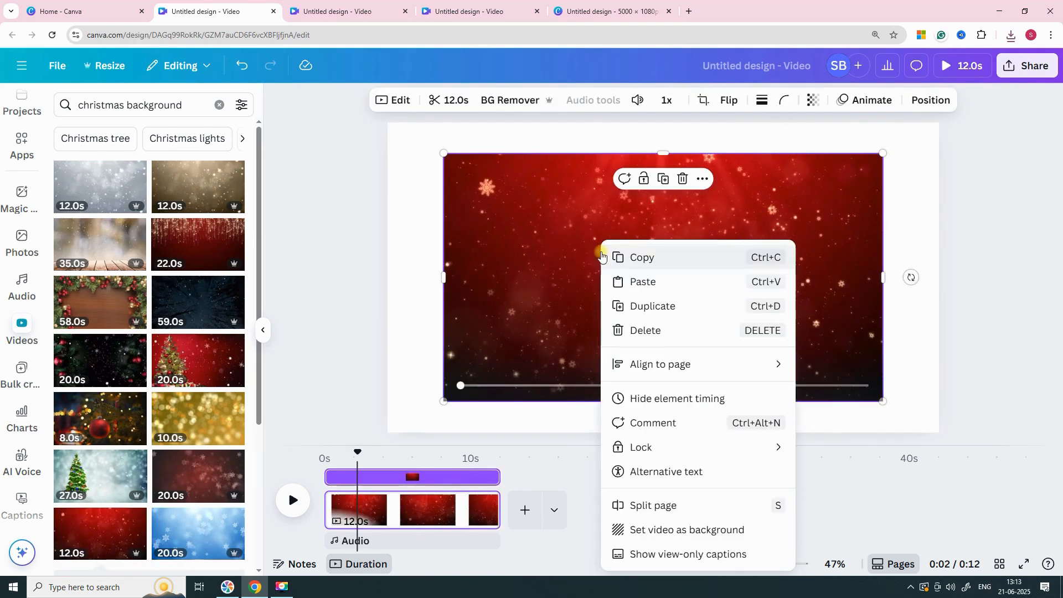
pyautogui.click(654, 529)
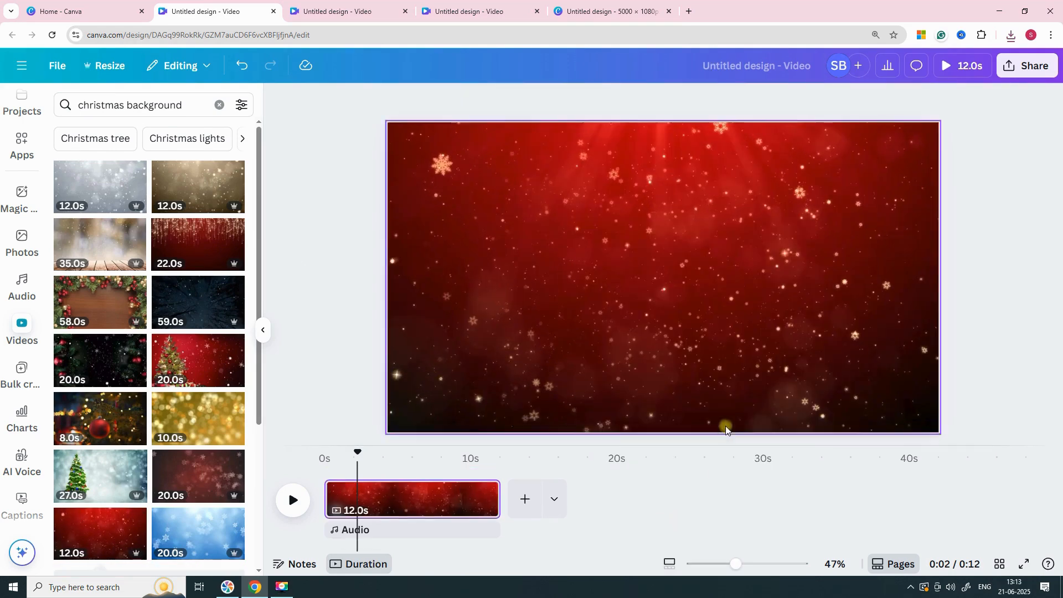
pyautogui.click(675, 320)
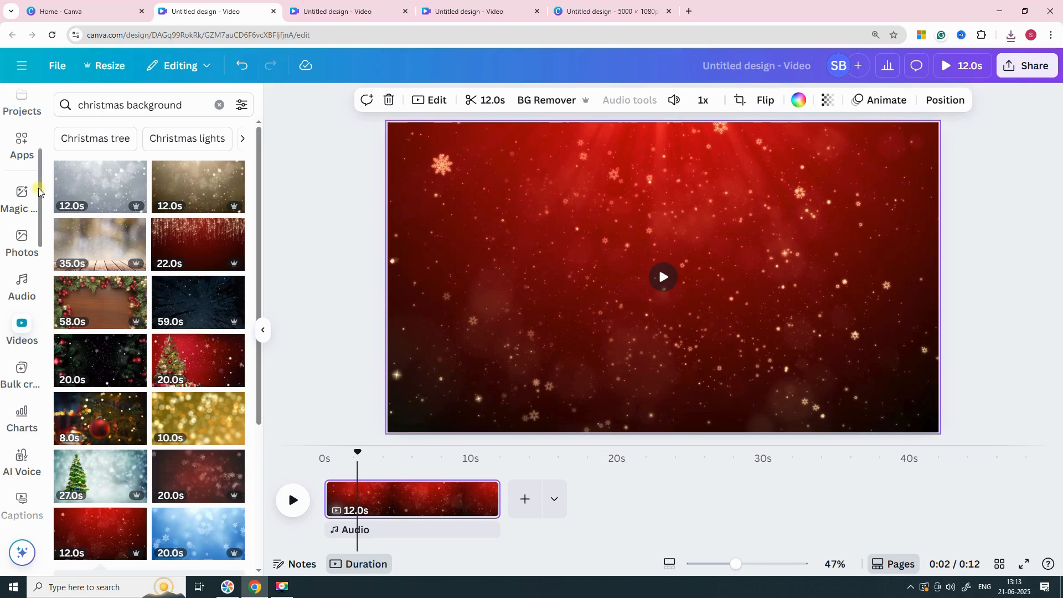
# - Search the elements for Frame and add the rounded square frame to the page
pyautogui.scroll(2, 40, 108)
pyautogui.scroll(3, 39, 159)
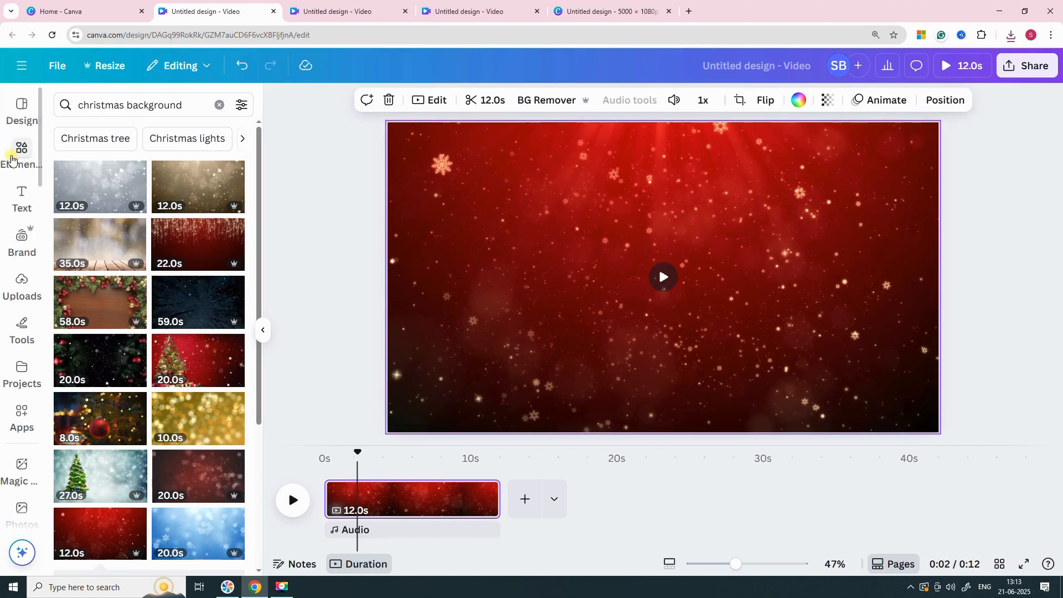
pyautogui.click(2, 165)
pyautogui.click(112, 104)
pyautogui.write('frame')
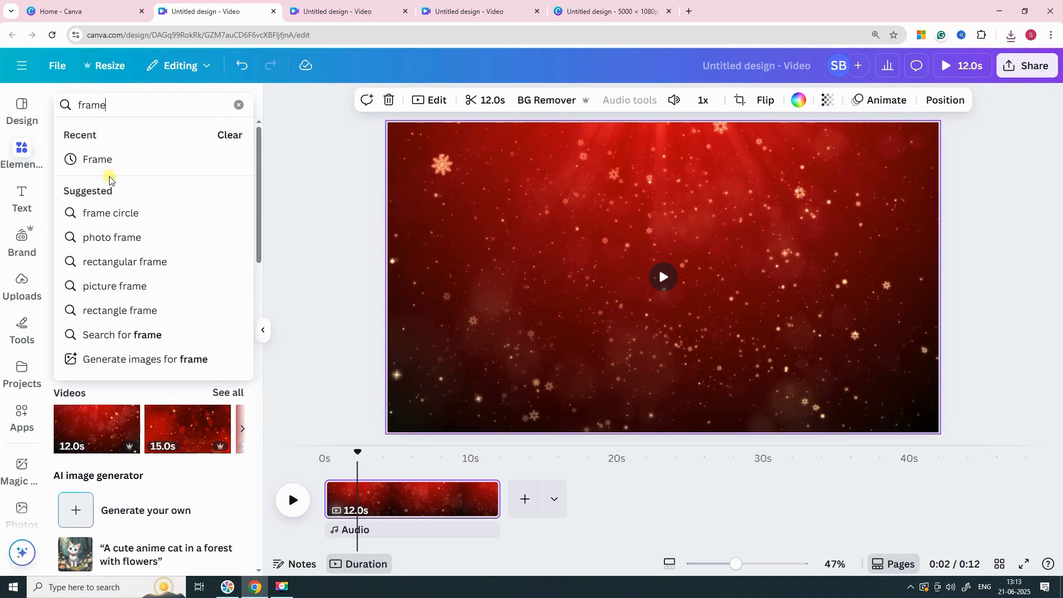
pyautogui.click(105, 159)
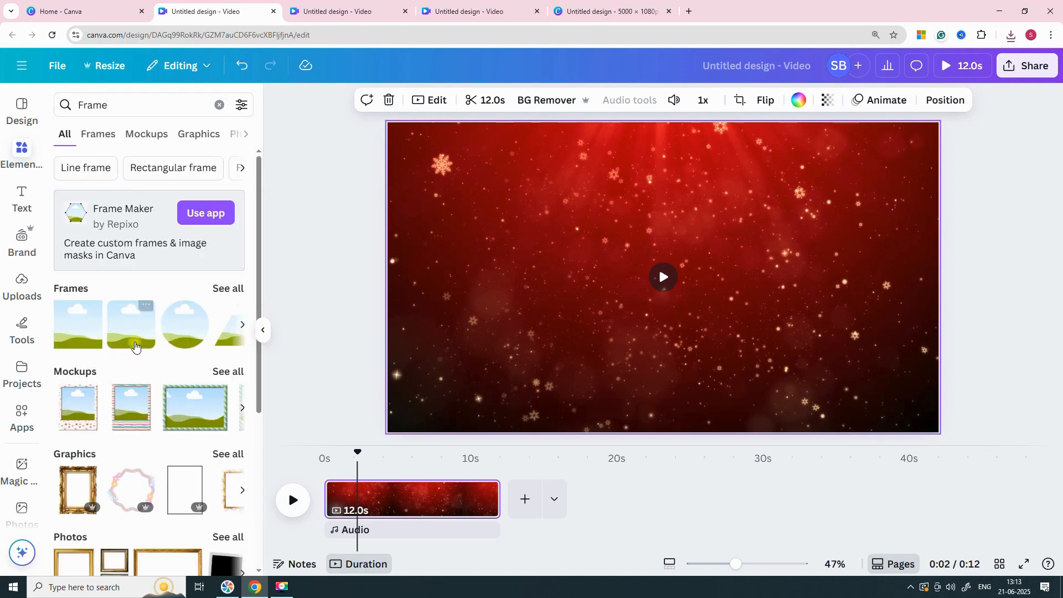
pyautogui.click(135, 346)
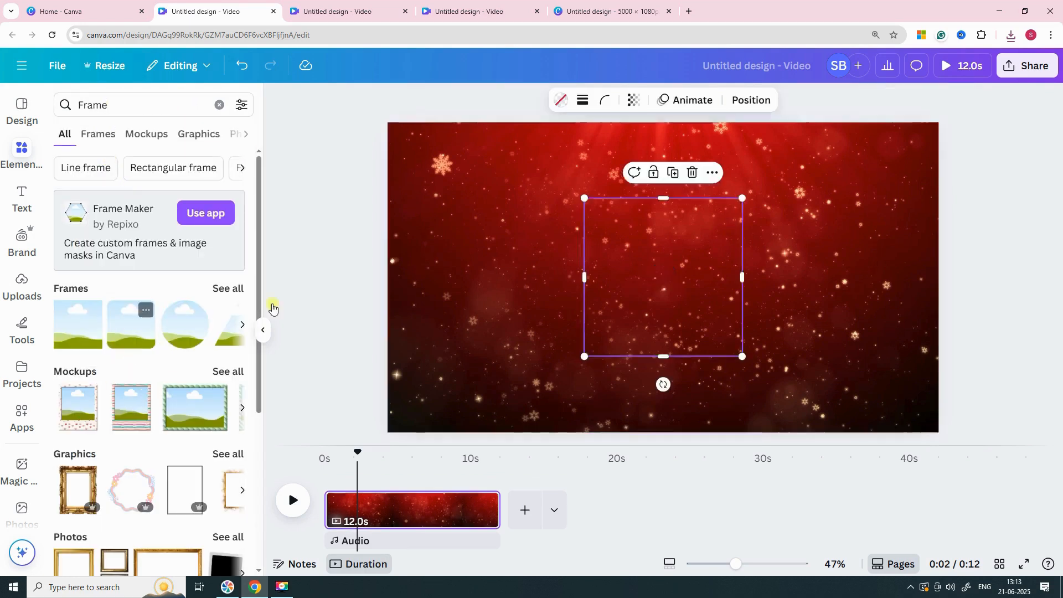
# - Set the frame's corner rounding to 100, widen it into a large landscape rectangle, and centre it in the upper part of the page
pyautogui.click(603, 102)
pyautogui.moveTo(564, 154); pyautogui.dragTo(590, 154)
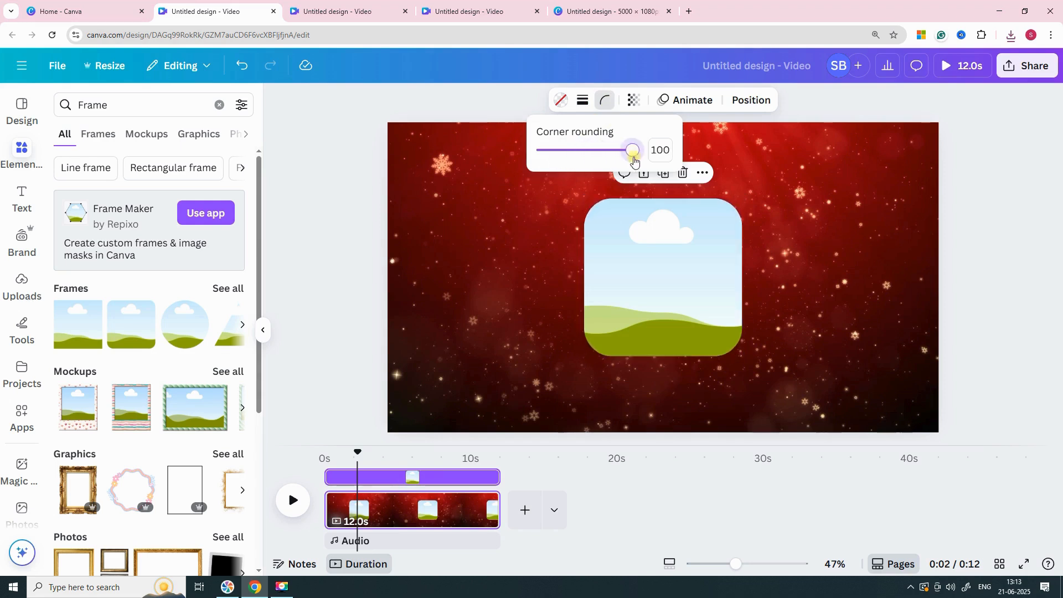
pyautogui.moveTo(669, 257); pyautogui.dragTo(595, 231)
pyautogui.moveTo(672, 253); pyautogui.dragTo(869, 279)
pyautogui.moveTo(664, 331); pyautogui.dragTo(667, 370)
pyautogui.moveTo(748, 292); pyautogui.dragTo(744, 268)
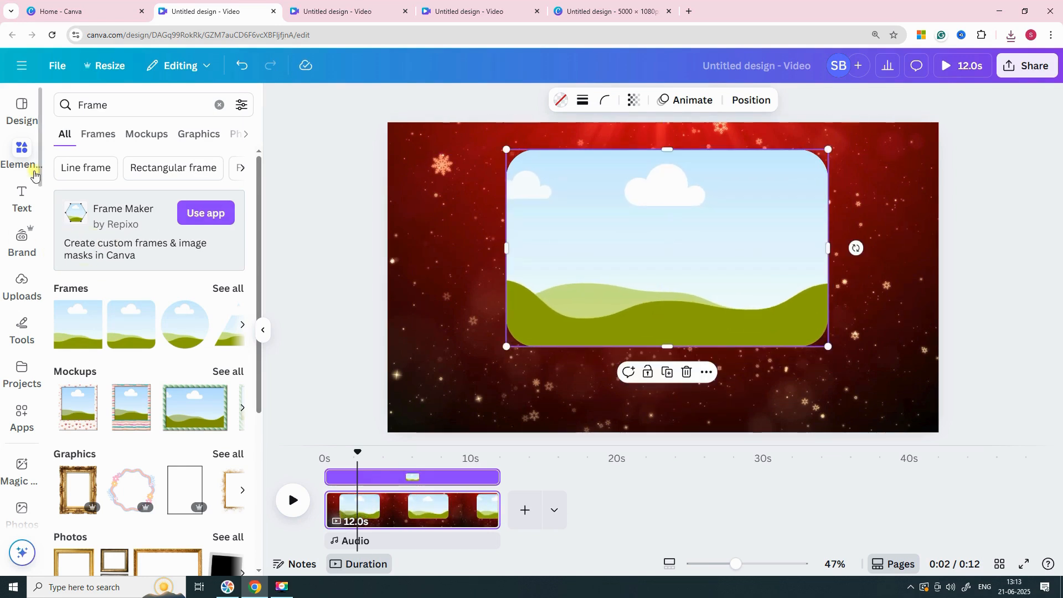
# - Search the photos for santa and fill the frame with the photo of Santa holding a finger to his lips
pyautogui.scroll(-7, 18, 462)
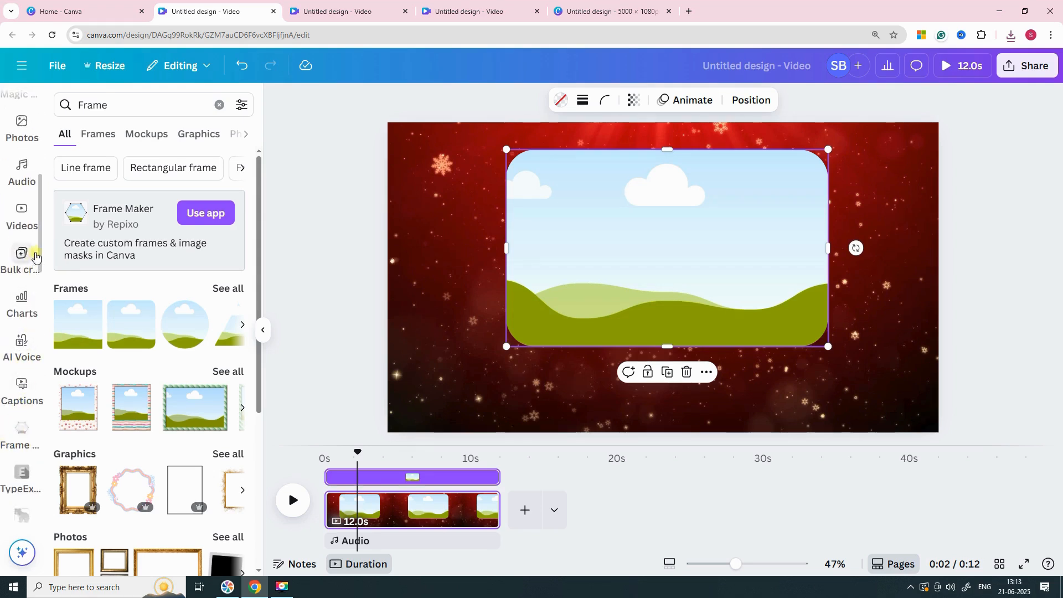
pyautogui.scroll(3, 33, 249)
pyautogui.click(22, 213)
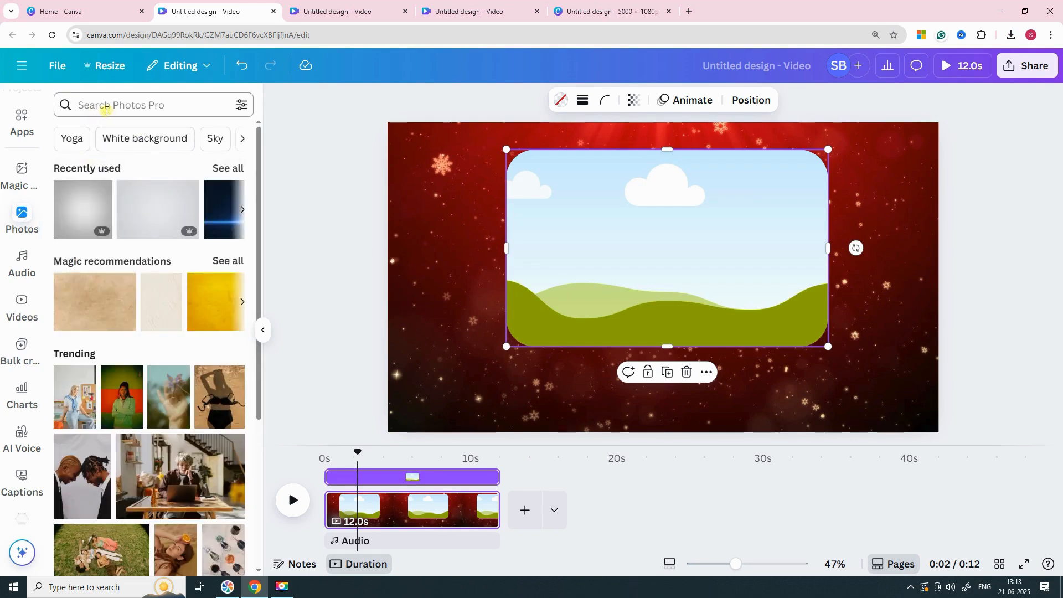
pyautogui.click(105, 111)
pyautogui.write('sant')
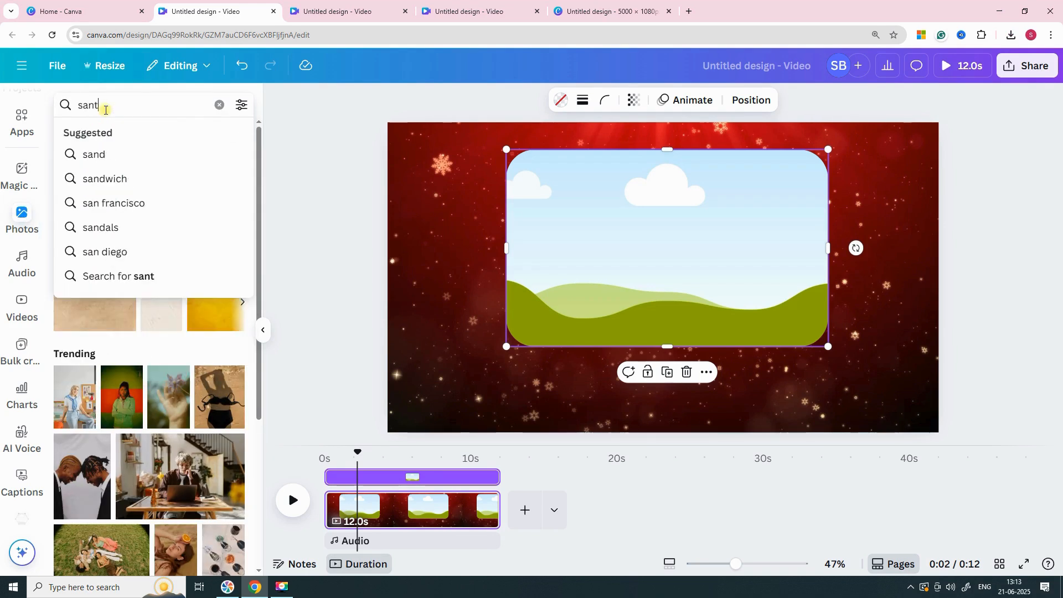
pyautogui.write('a')
pyautogui.press('Return')
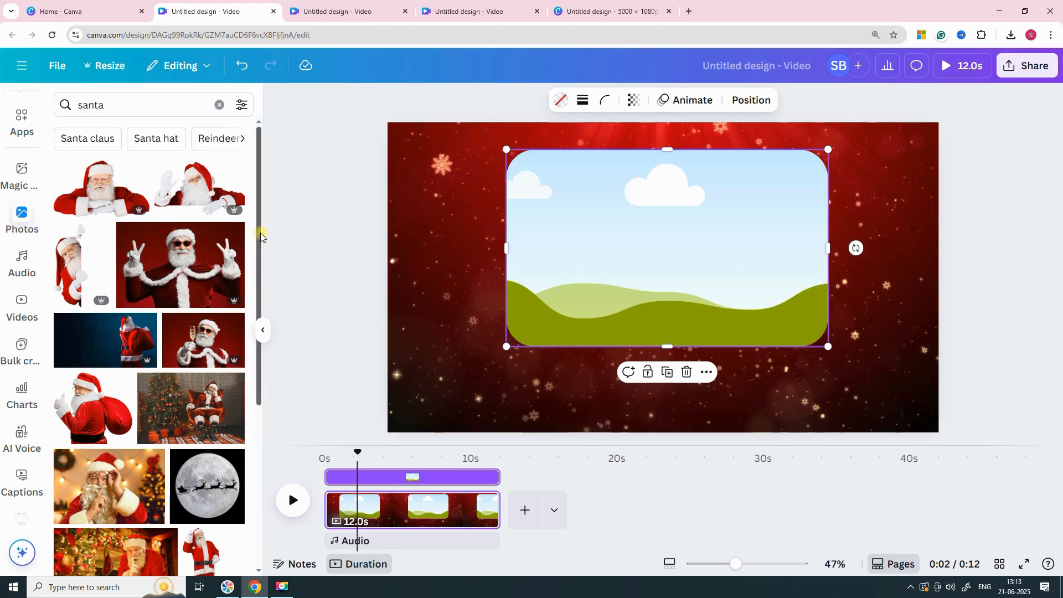
pyautogui.moveTo(108, 496); pyautogui.dragTo(546, 206)
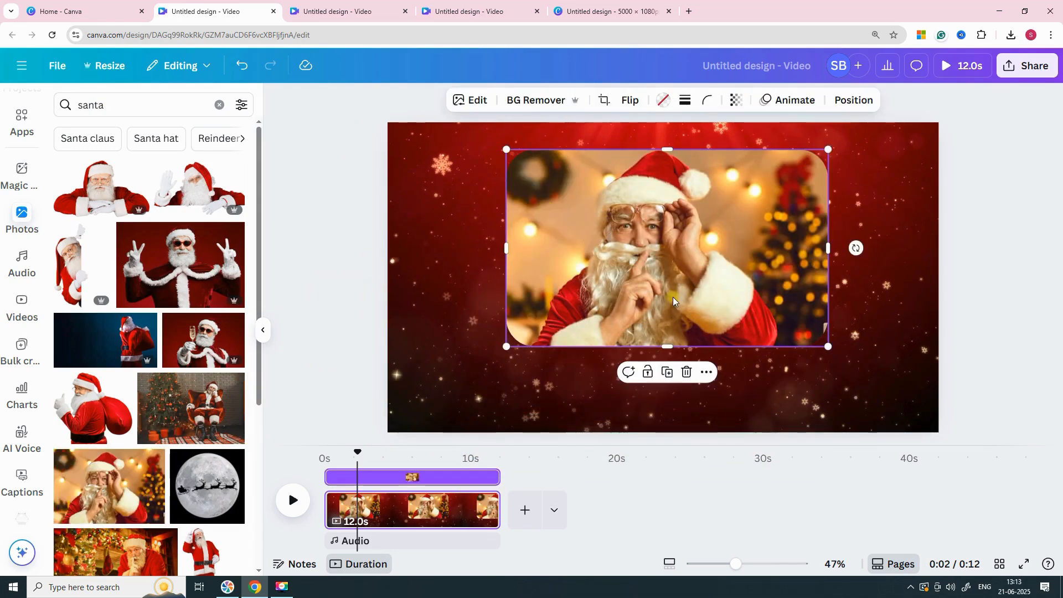
pyautogui.click(873, 382)
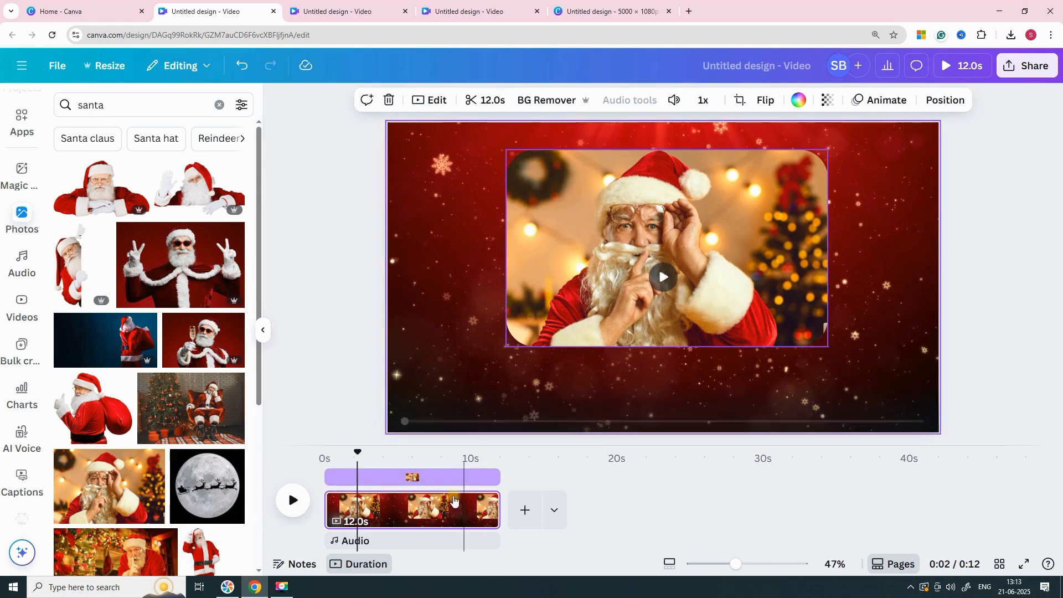
# - Show the downloaded progress-bar.zip in its Candy Cane Progress Bar folder
pyautogui.click(1011, 38)
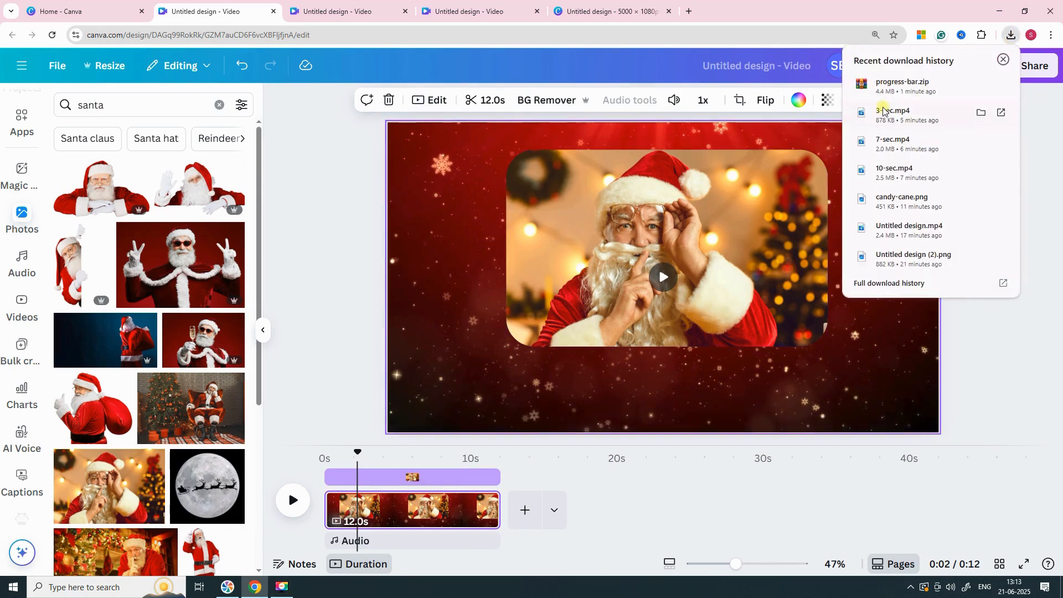
pyautogui.click(981, 87)
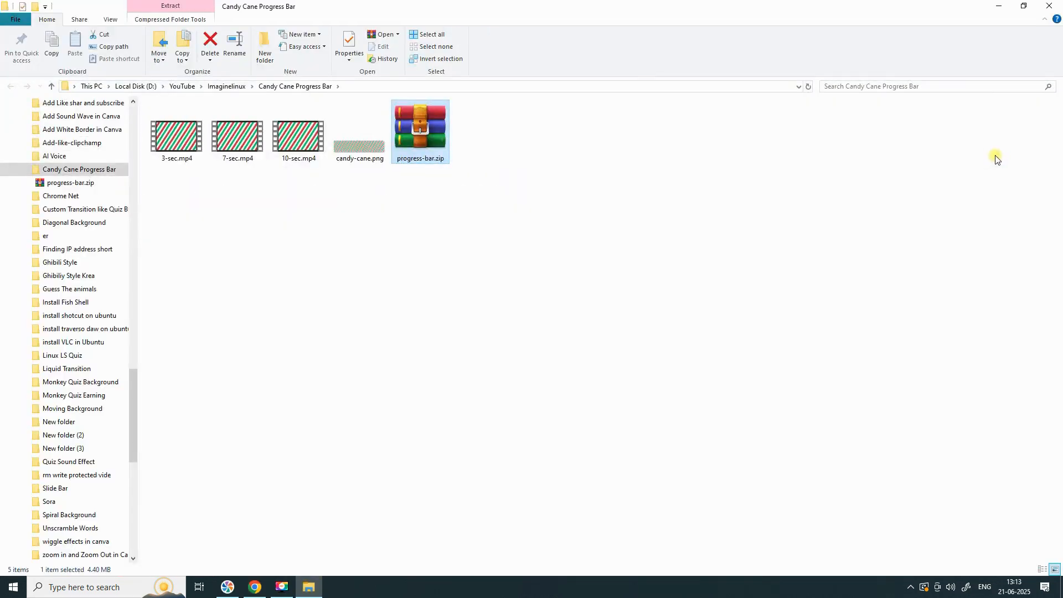
# - Try to copy 1.mp4 out of the opened progress-bar.zip archive and paste it onto the Canva page
pyautogui.doubleClick(425, 138)
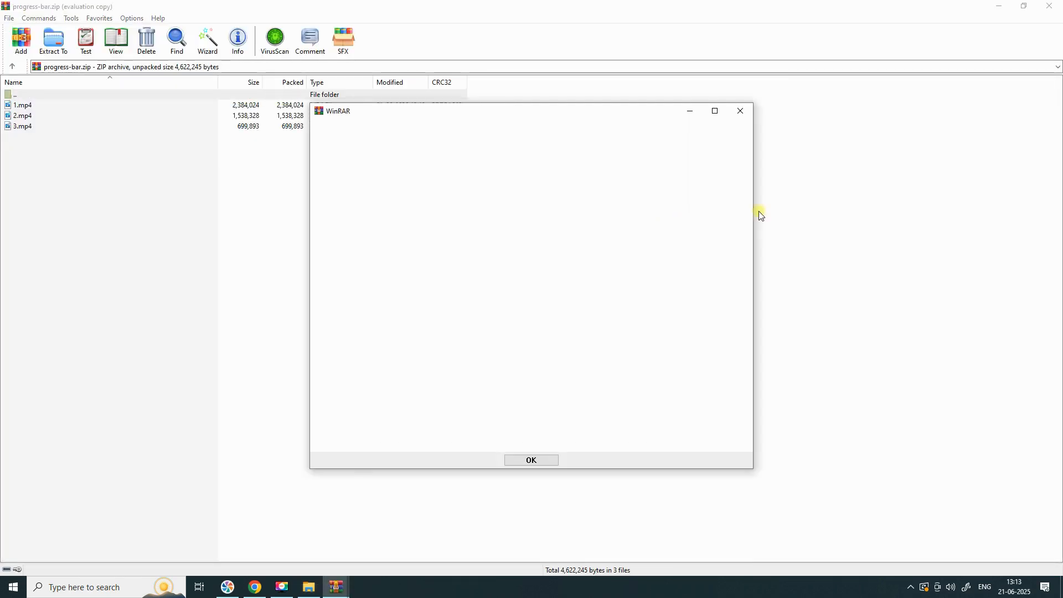
pyautogui.click(741, 112)
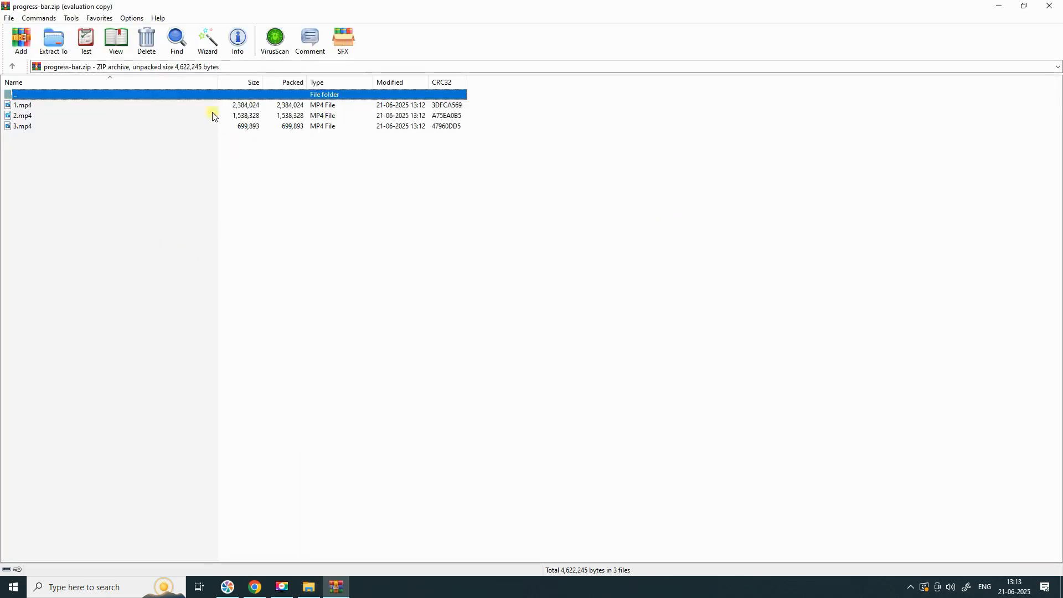
pyautogui.click(23, 106)
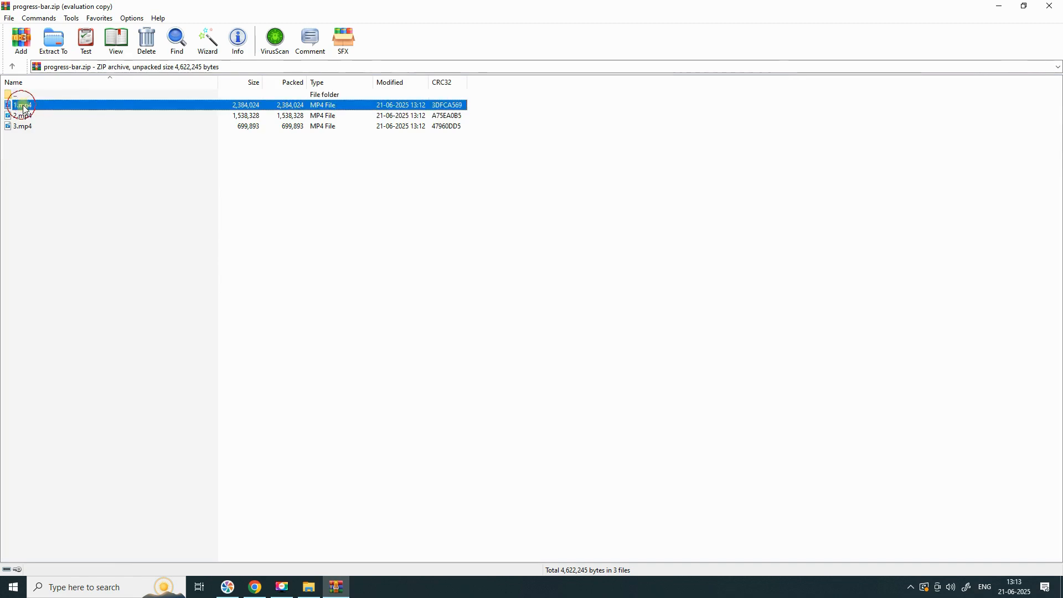
pyautogui.click(263, 593)
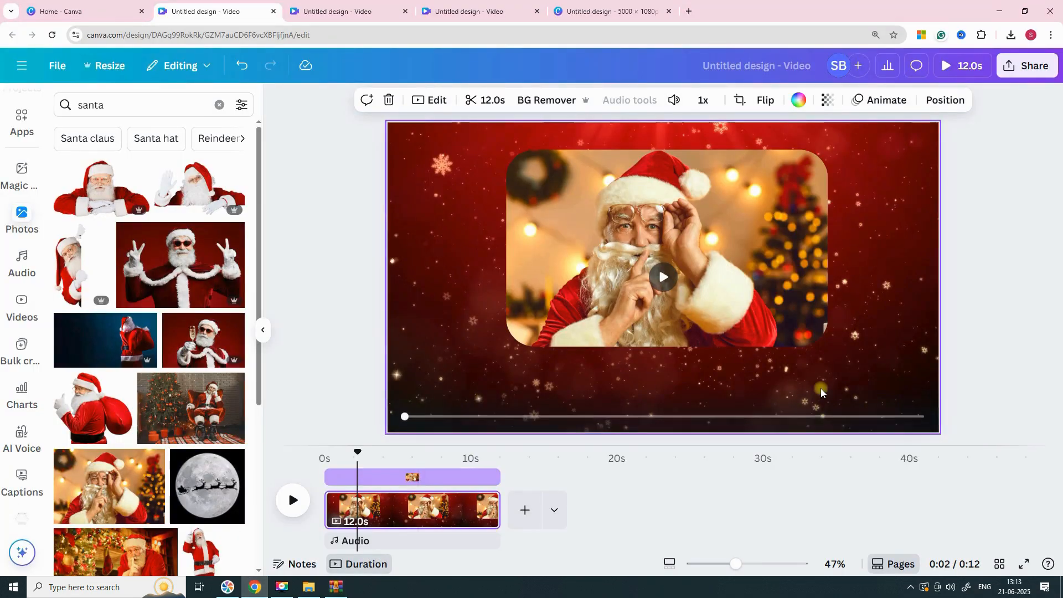
pyautogui.hotkey('ctrl', 'v')
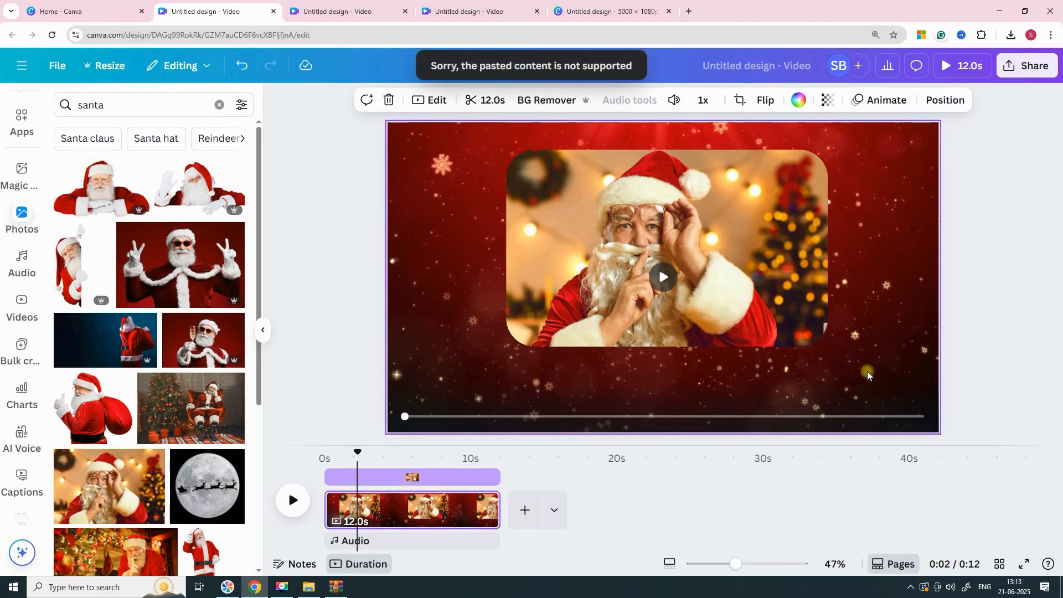
# - Switch to File Explorer and extract progress-bar.zip directly into the Candy Cane Progress Bar folder
pyautogui.click(308, 591)
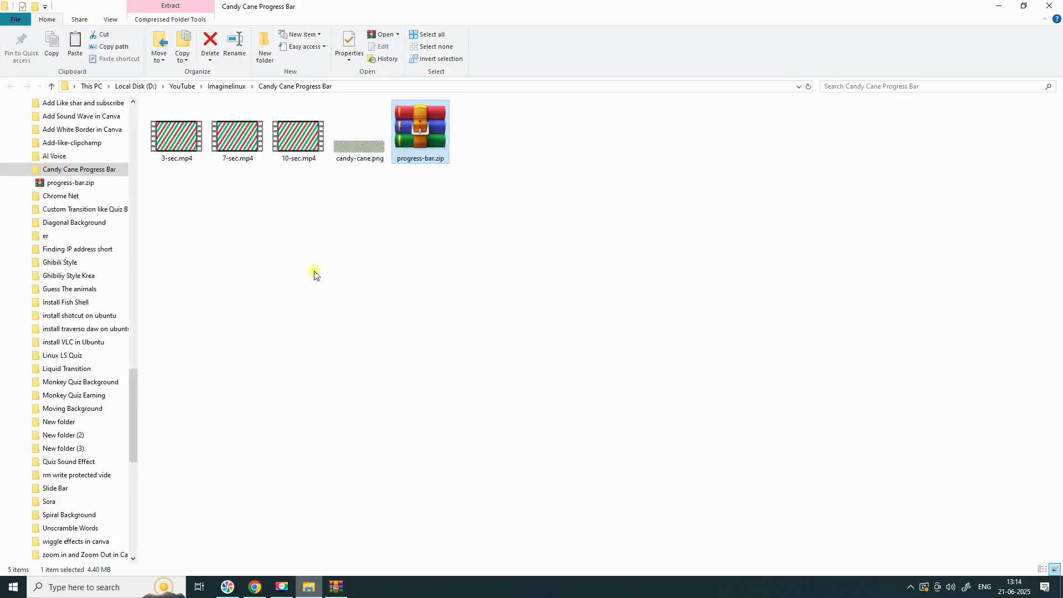
pyautogui.rightClick(415, 137)
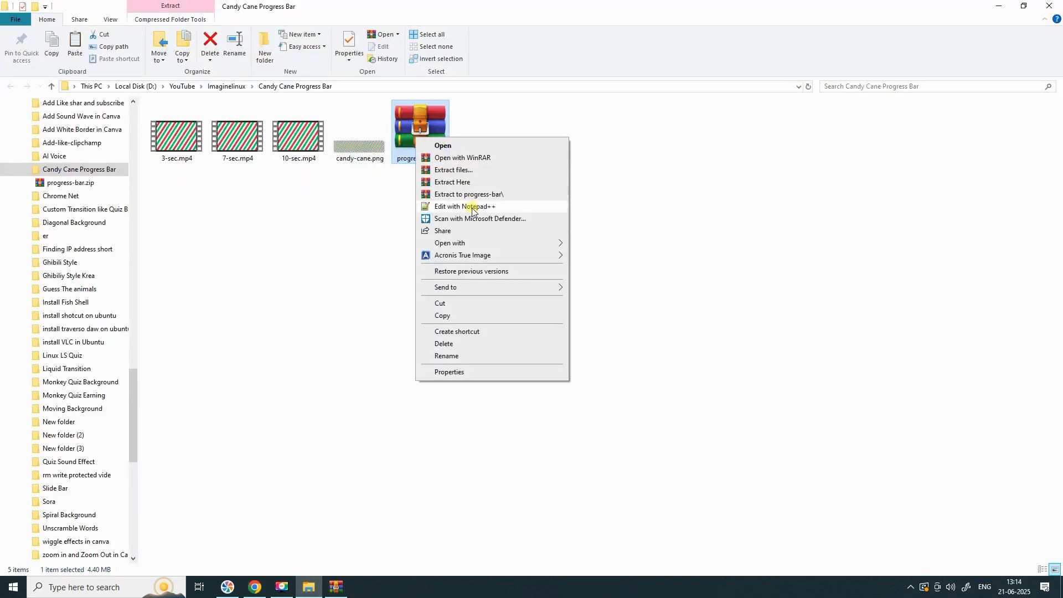
pyautogui.click(475, 184)
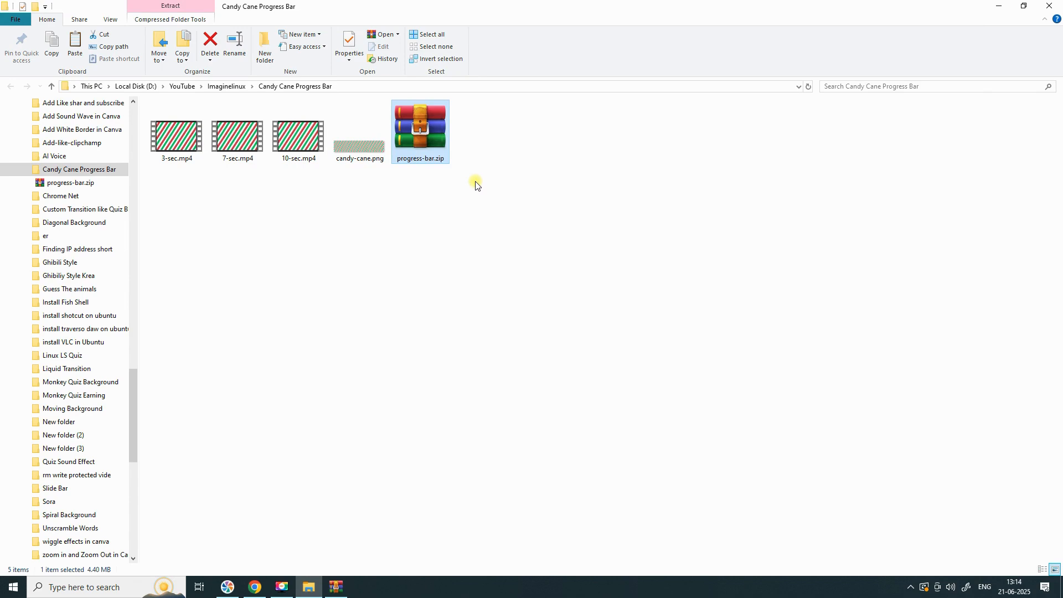
pyautogui.click(558, 277)
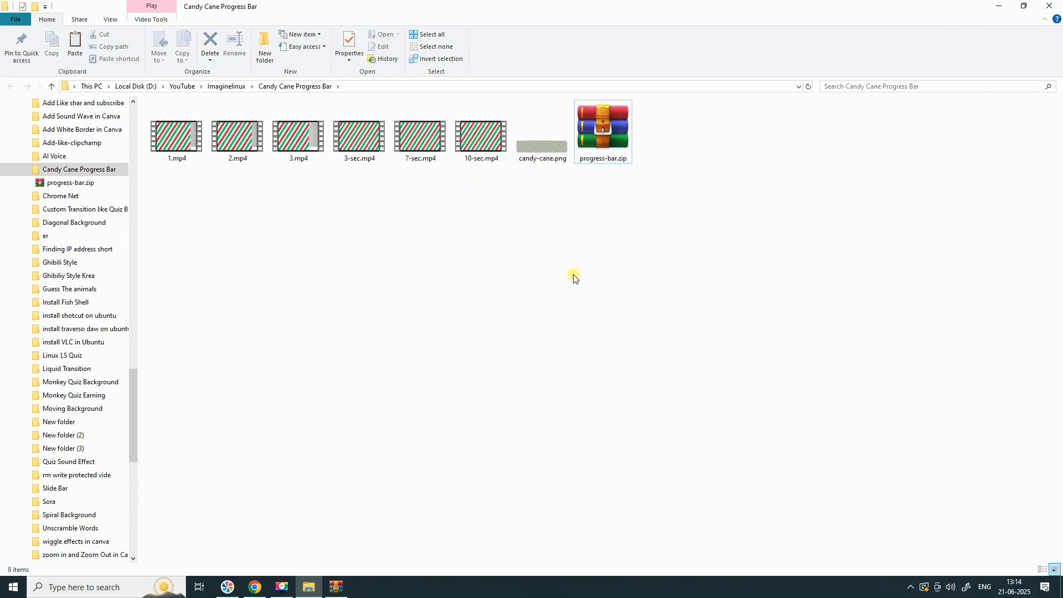
# - Add 1.mp4 from the Candy Cane Progress Bar folder to the Canva page and move it below the Santa photo without replacing the photo
pyautogui.moveTo(176, 138); pyautogui.dragTo(434, 316)
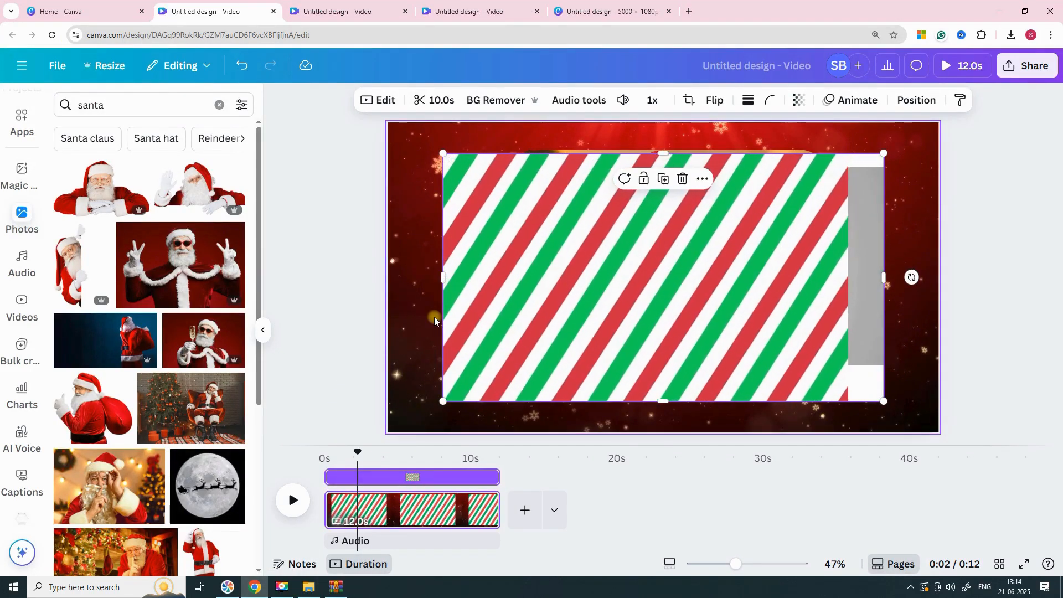
pyautogui.press('Delete')
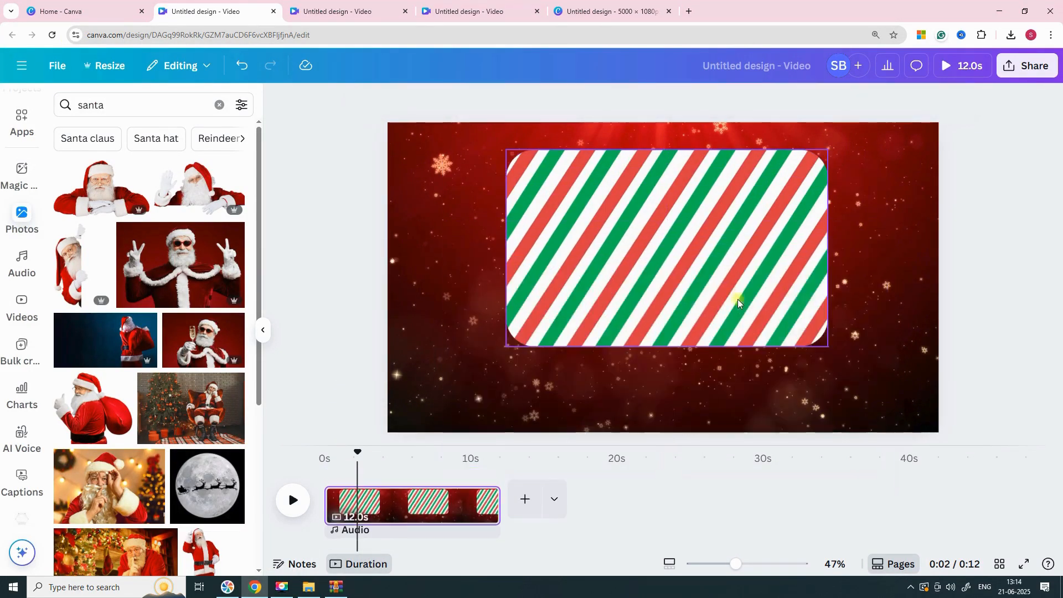
pyautogui.hotkey('ctrl', 'z')
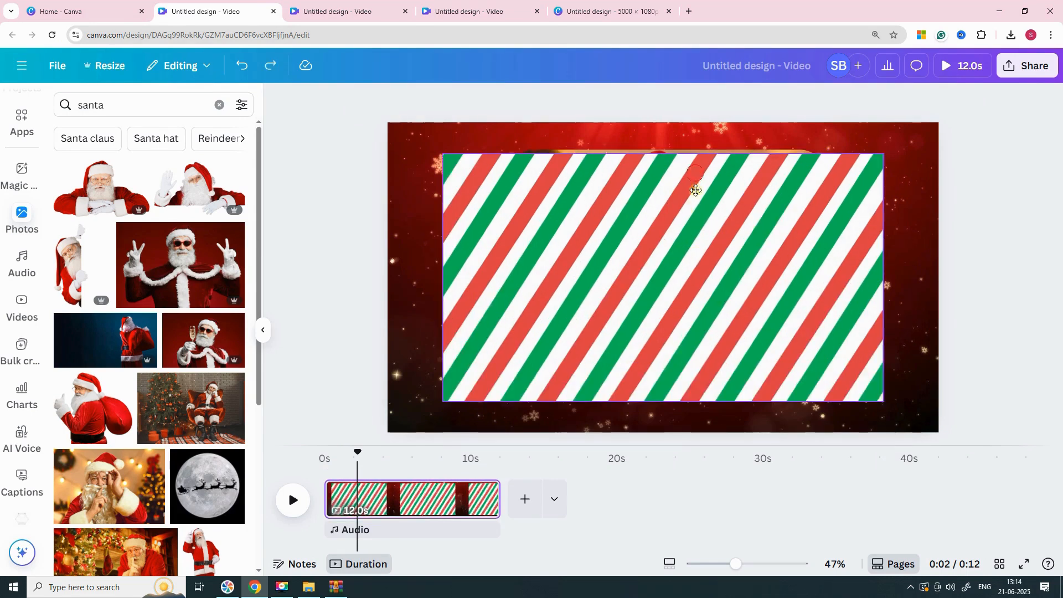
pyautogui.hotkey('ctrl', 'y')
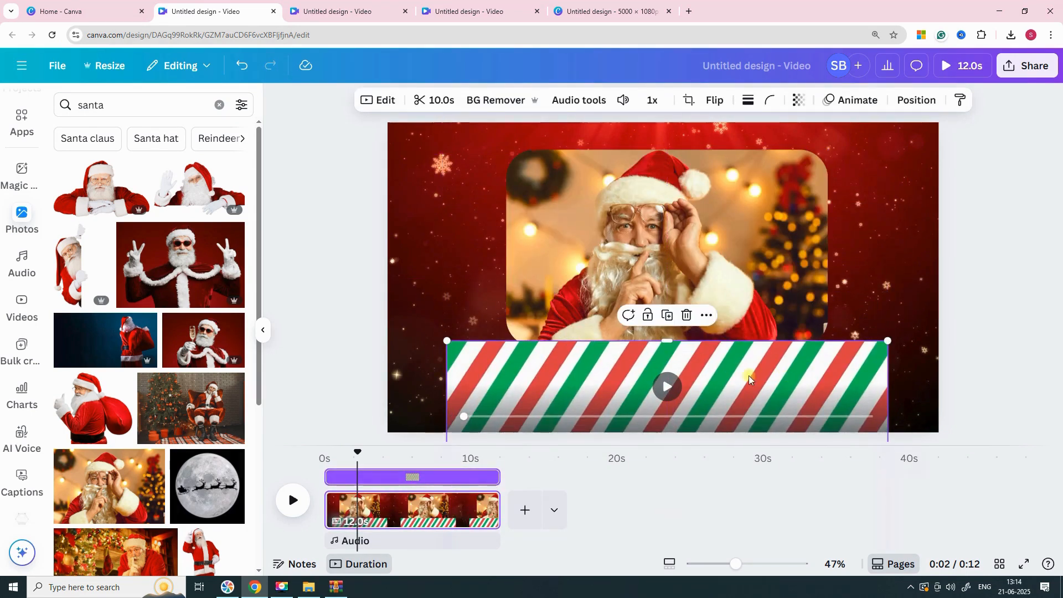
# - Crop the progress-bar video on all four sides to a thin strip and centre it beneath the Santa photo
pyautogui.moveTo(666, 343); pyautogui.dragTo(666, 399)
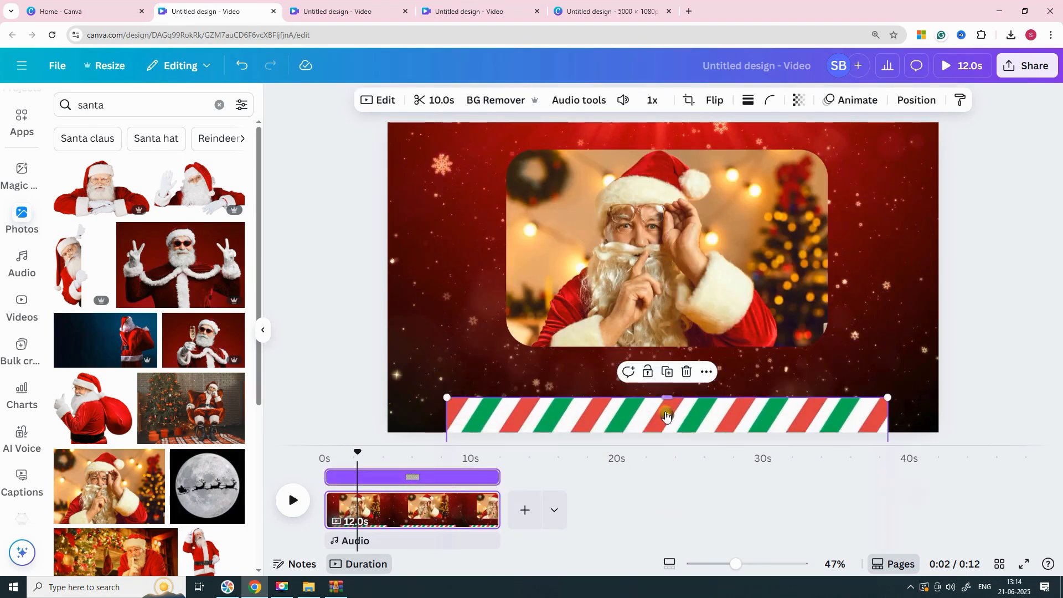
pyautogui.moveTo(566, 426); pyautogui.dragTo(464, 194)
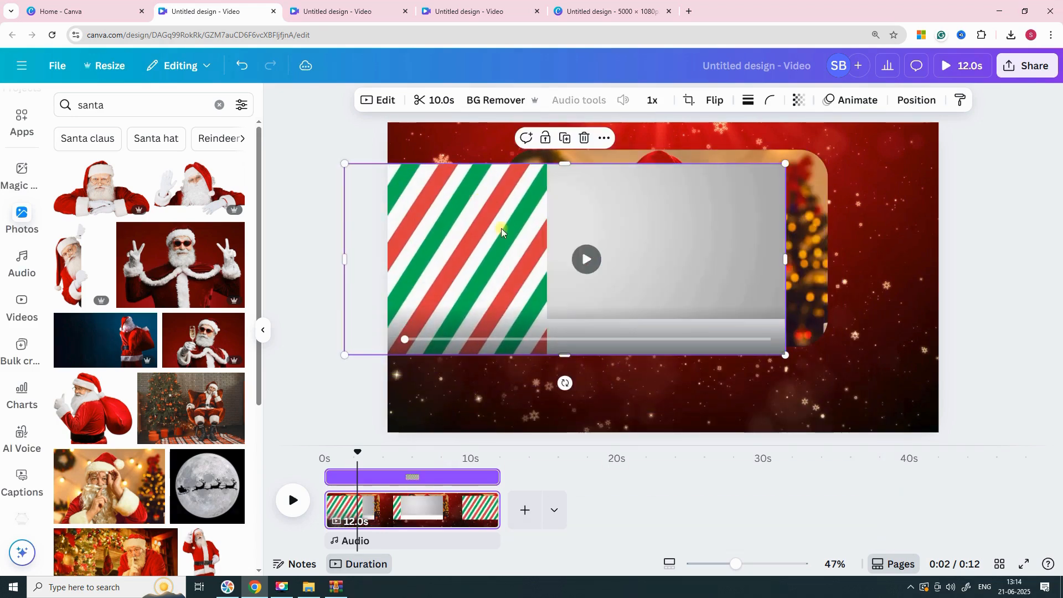
pyautogui.moveTo(565, 357); pyautogui.dragTo(633, 400)
pyautogui.moveTo(448, 402); pyautogui.dragTo(530, 401)
pyautogui.moveTo(892, 402); pyautogui.dragTo(819, 410)
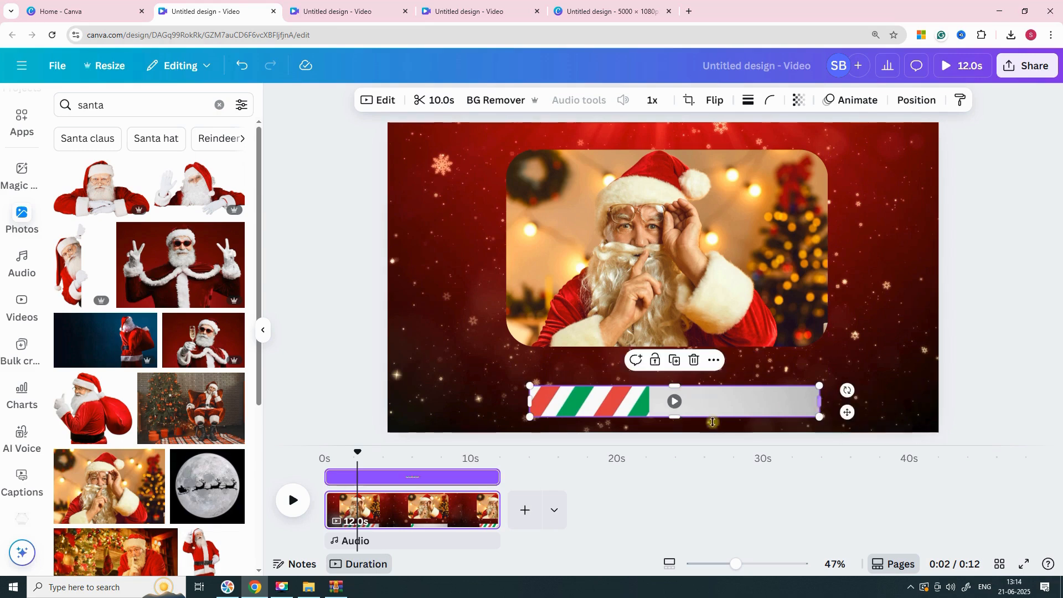
pyautogui.moveTo(696, 409); pyautogui.dragTo(685, 399)
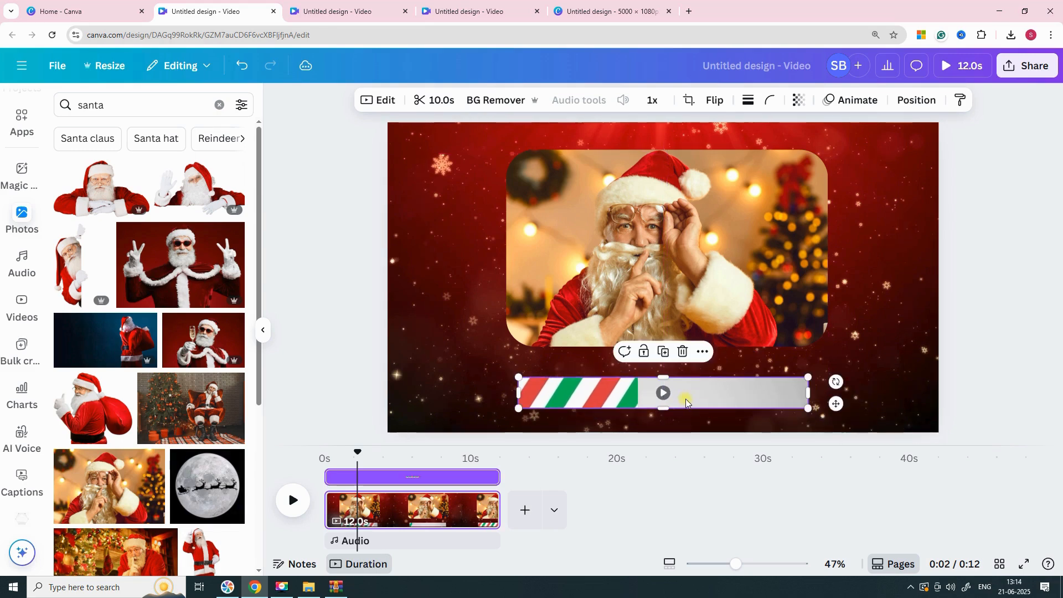
# - Round the progress bar's corners to 100 and give it a solid white stroke with a weight of 8
pyautogui.click(771, 110)
pyautogui.moveTo(705, 156); pyautogui.dragTo(820, 151)
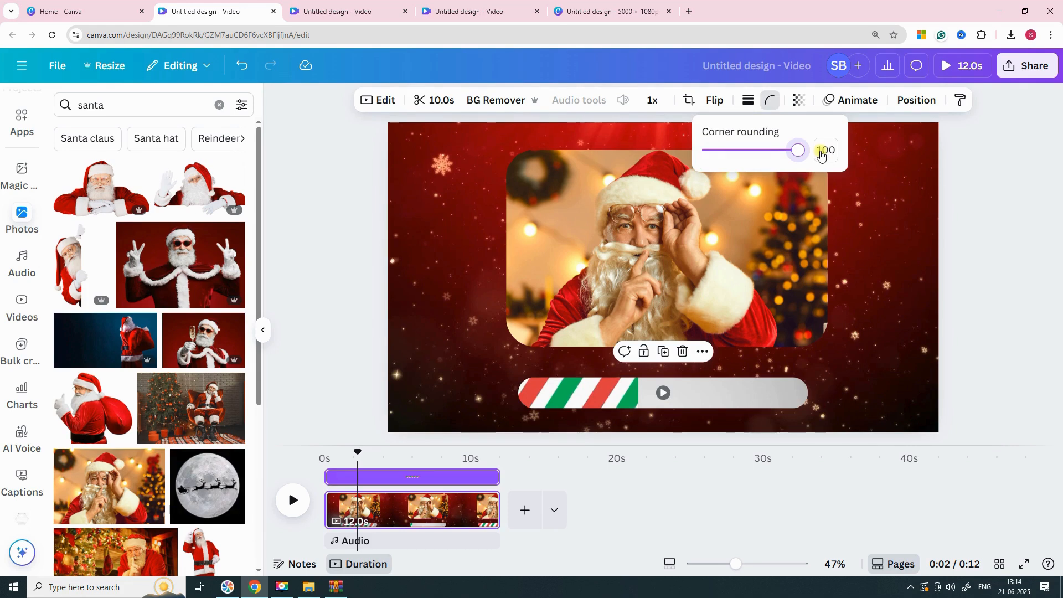
pyautogui.click(741, 100)
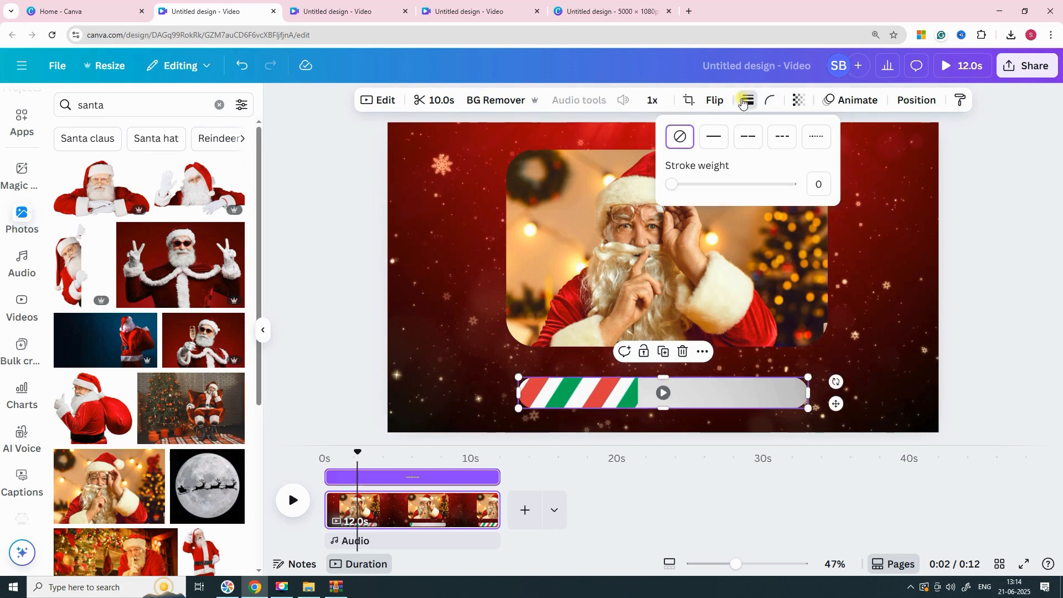
pyautogui.click(817, 184)
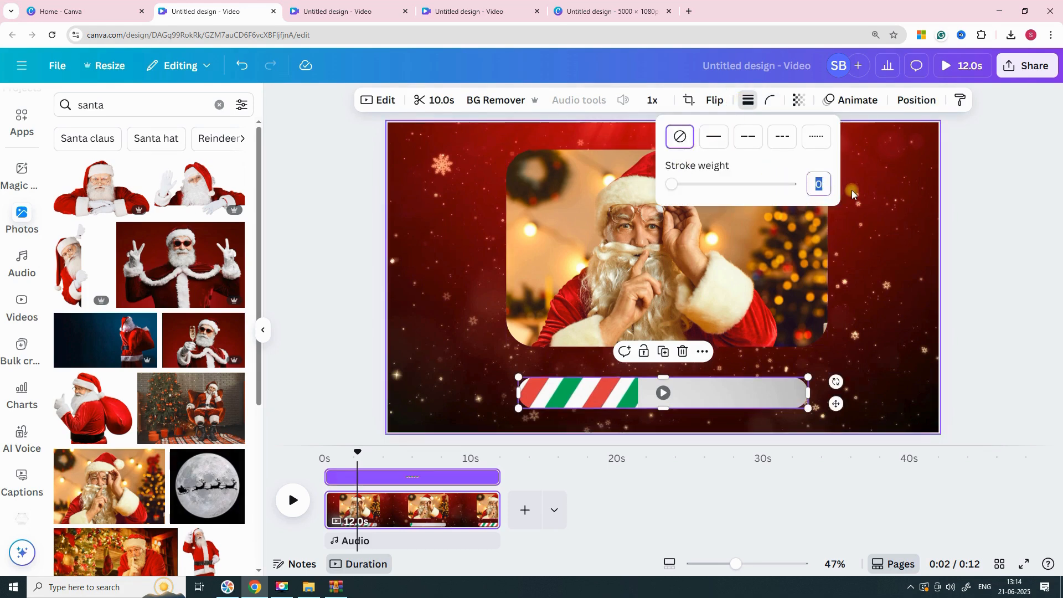
pyautogui.write('8')
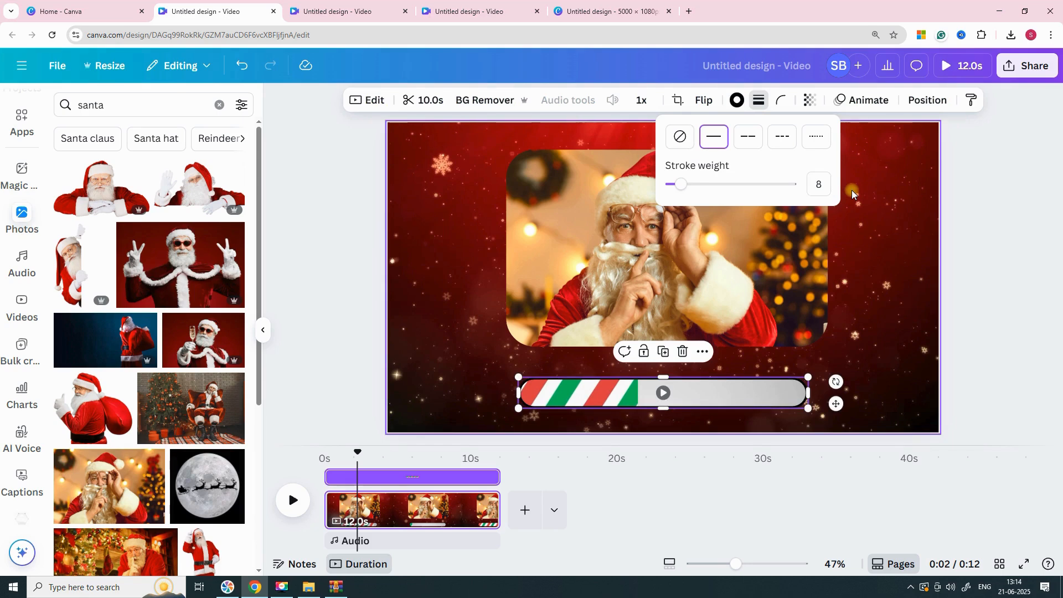
pyautogui.click(737, 100)
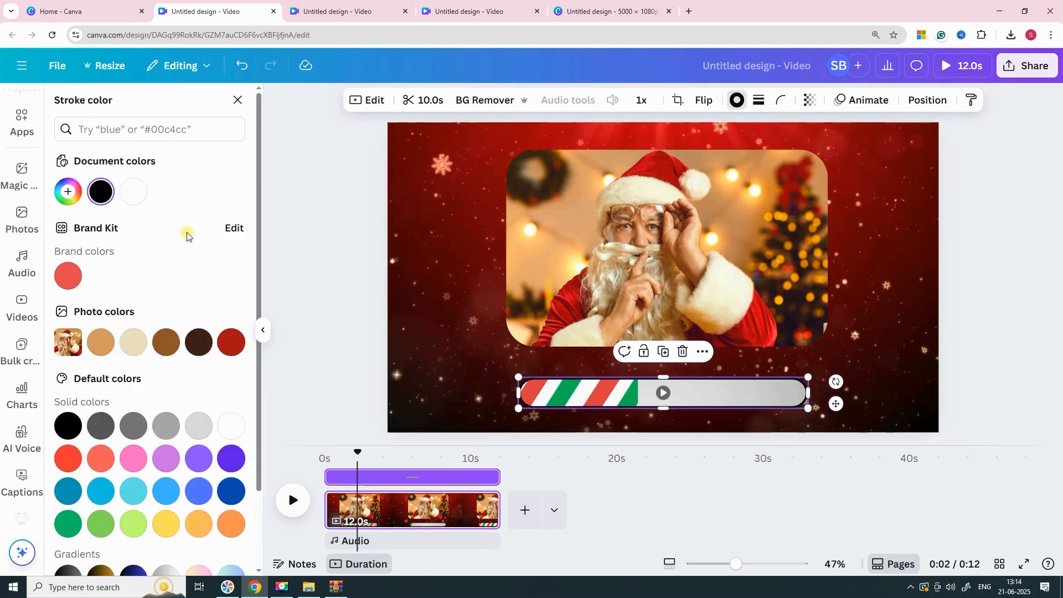
pyautogui.click(229, 432)
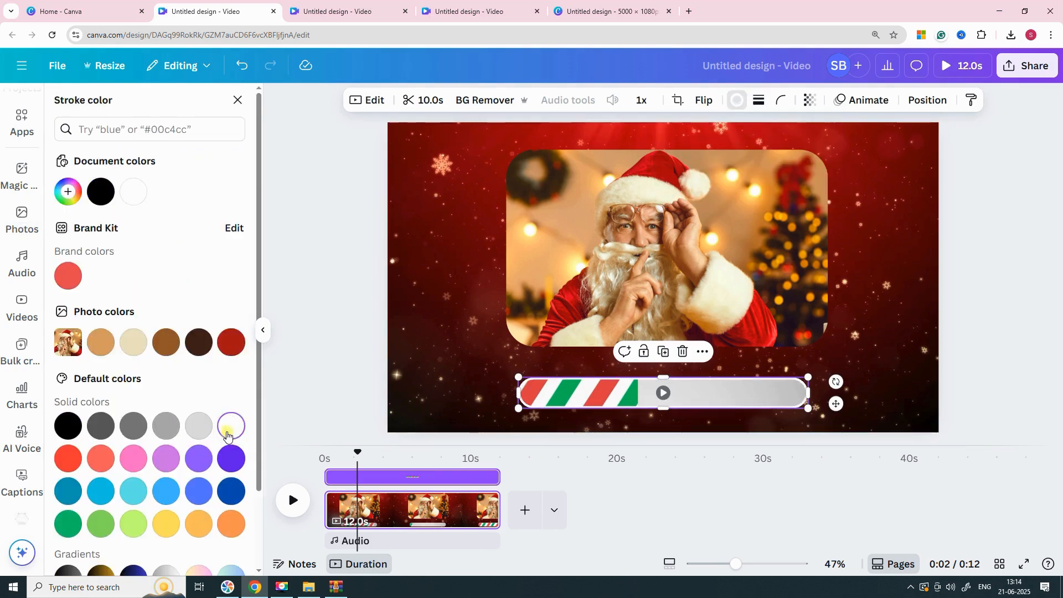
pyautogui.click(906, 398)
# - Make the progress bar slimmer and slightly wider, and shift the Santa photo slightly left and down above it
pyautogui.click(673, 401)
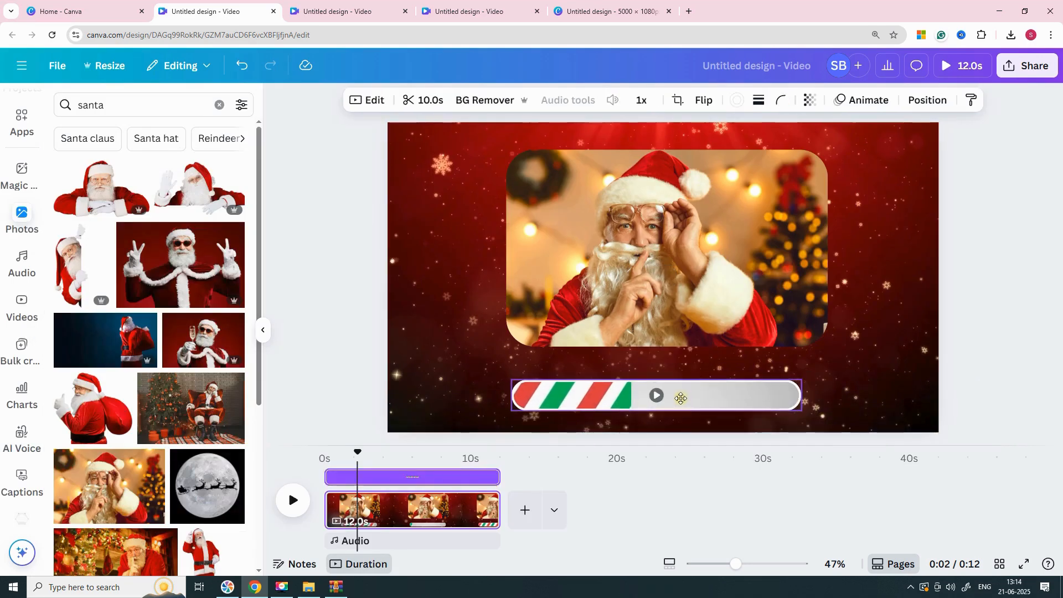
pyautogui.moveTo(654, 380); pyautogui.dragTo(656, 388)
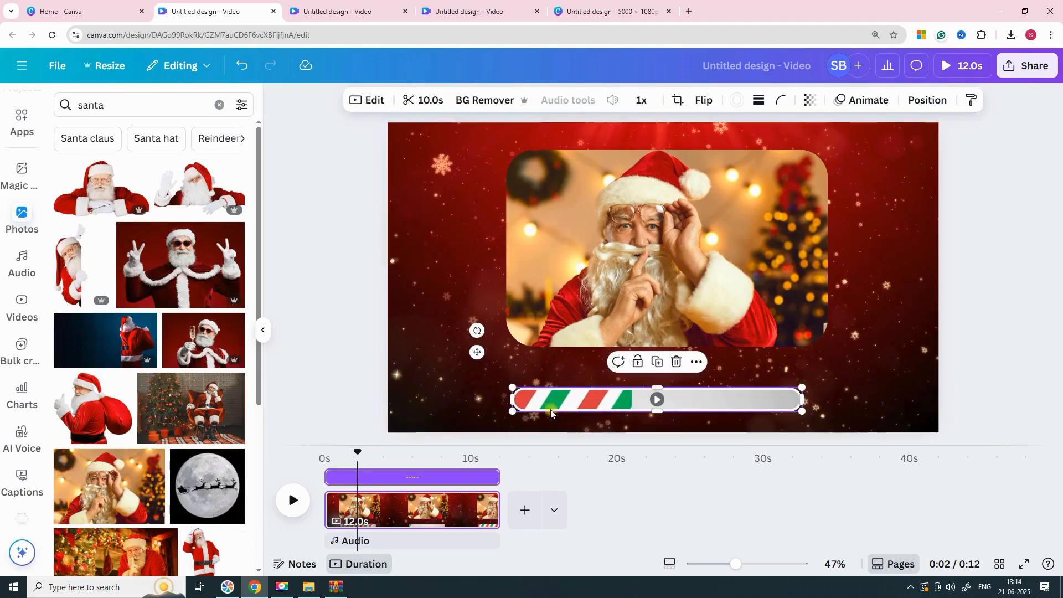
pyautogui.moveTo(514, 401); pyautogui.dragTo(501, 401)
pyautogui.moveTo(805, 399); pyautogui.dragTo(814, 399)
pyautogui.moveTo(753, 277)
pyautogui.mouseDown()
pyautogui.moveTo(731, 281)
pyautogui.moveTo(741, 280)
pyautogui.mouseUp()
pyautogui.click(695, 399)
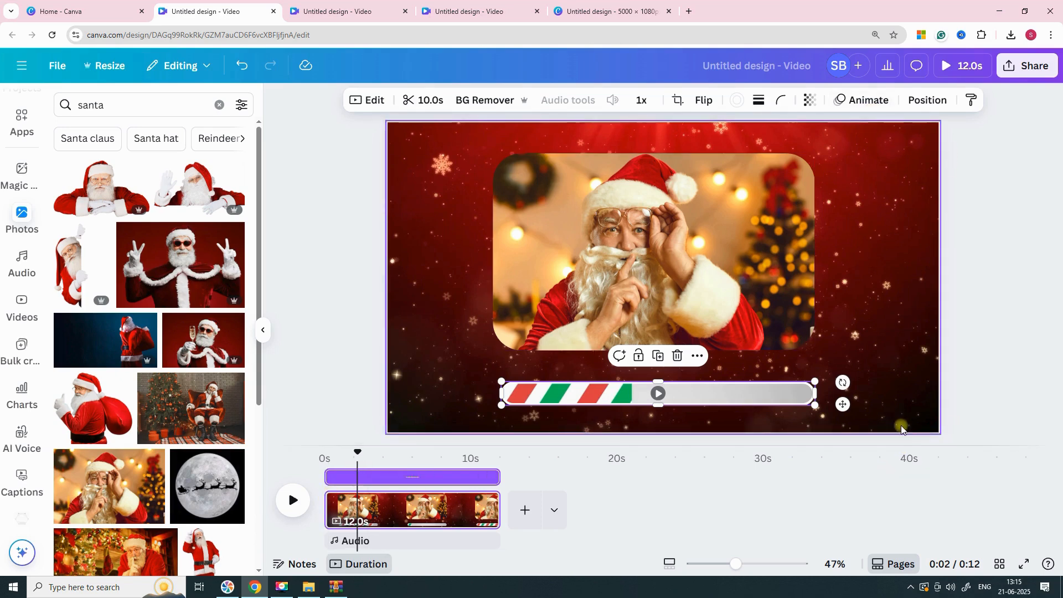
# - Apply the Rise animation to the progress bar for both enter and exit, with reverse exit animation enabled
pyautogui.click(857, 103)
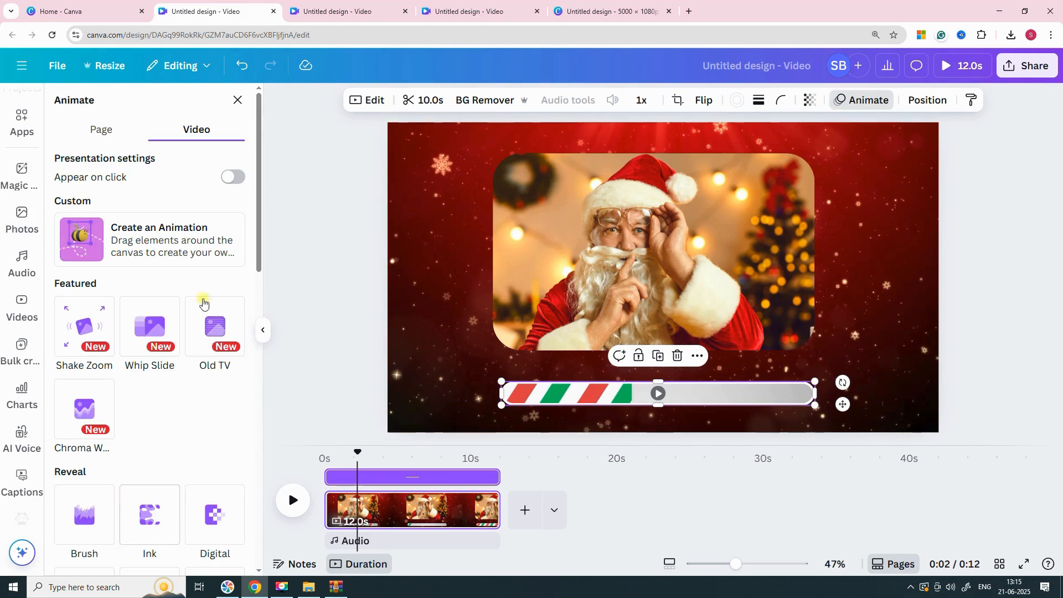
pyautogui.scroll(-4, 250, 349)
pyautogui.scroll(-4, 249, 388)
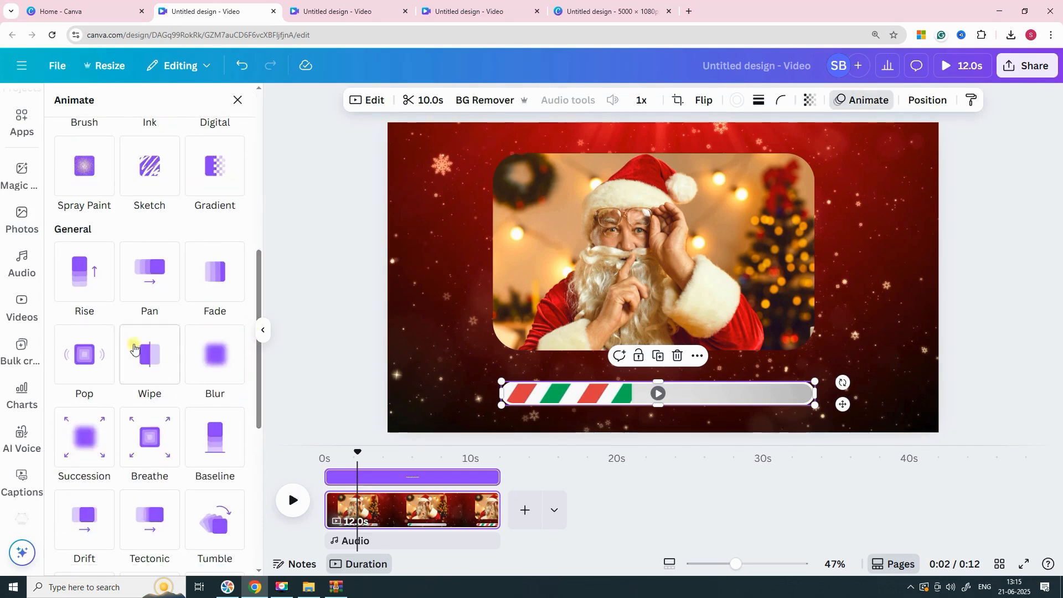
pyautogui.click(82, 279)
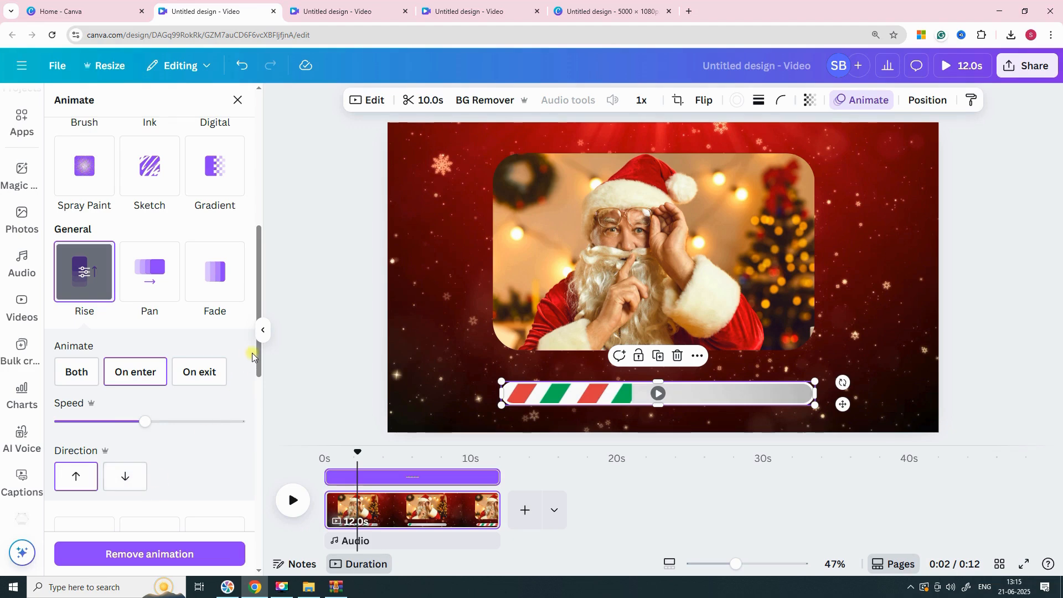
pyautogui.moveTo(258, 362); pyautogui.dragTo(258, 399)
pyautogui.click(78, 256)
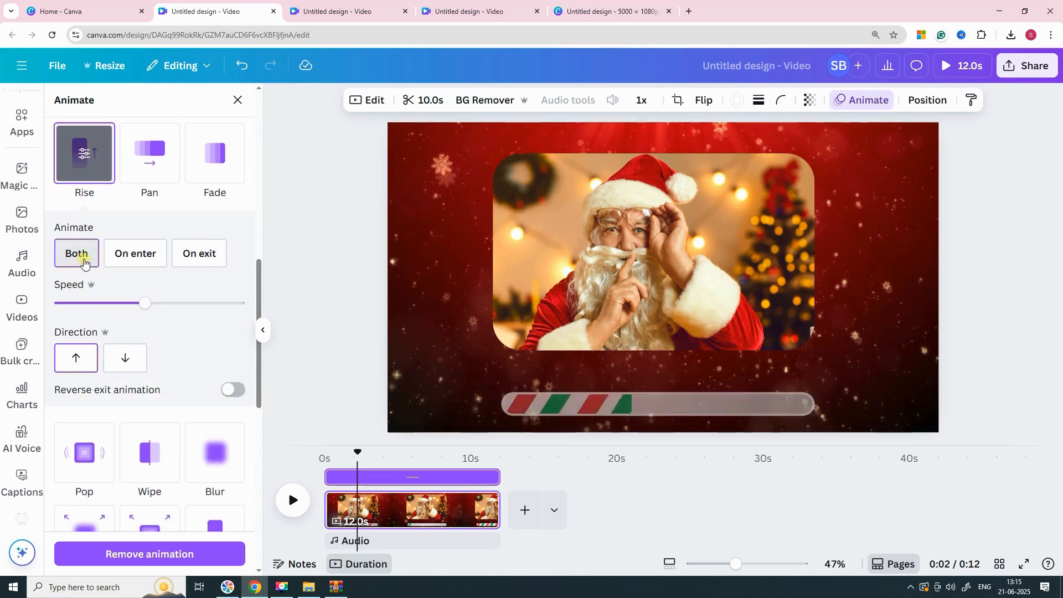
pyautogui.click(236, 390)
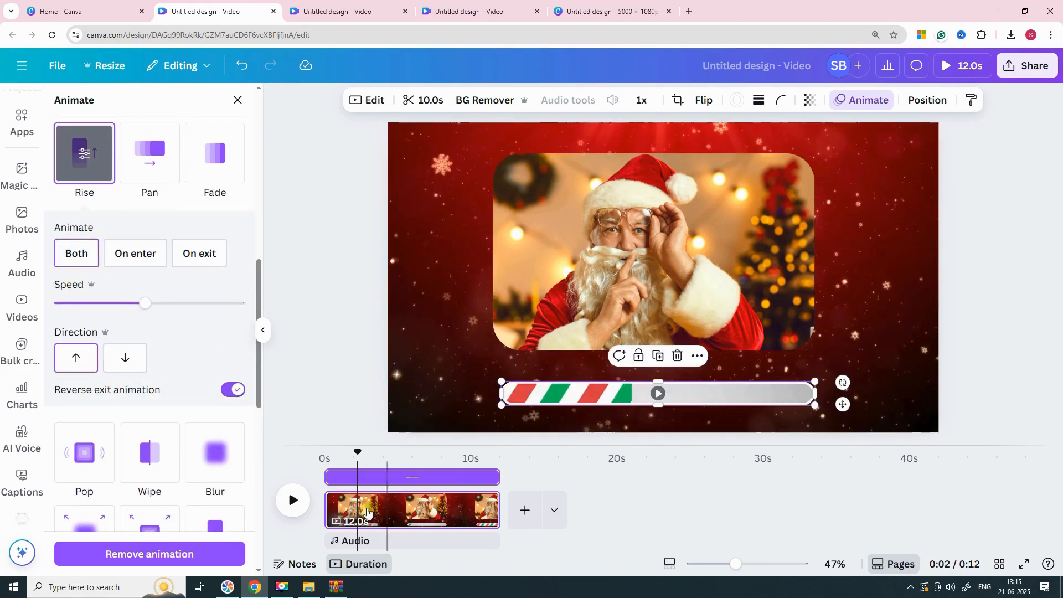
# - Preview the Christmas video in full screen from the start
pyautogui.moveTo(358, 452); pyautogui.dragTo(325, 457)
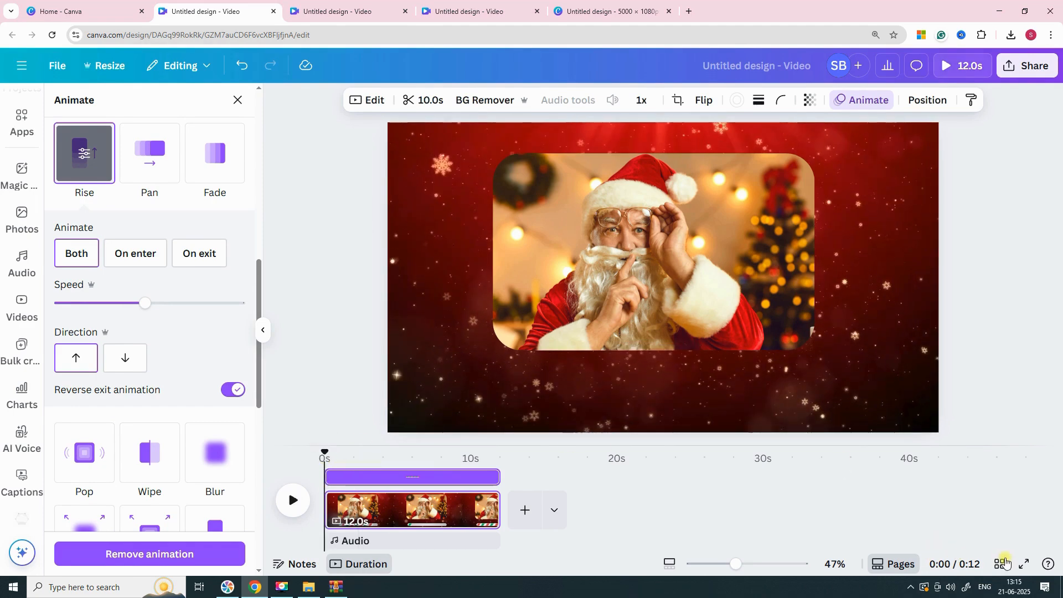
pyautogui.click(1025, 566)
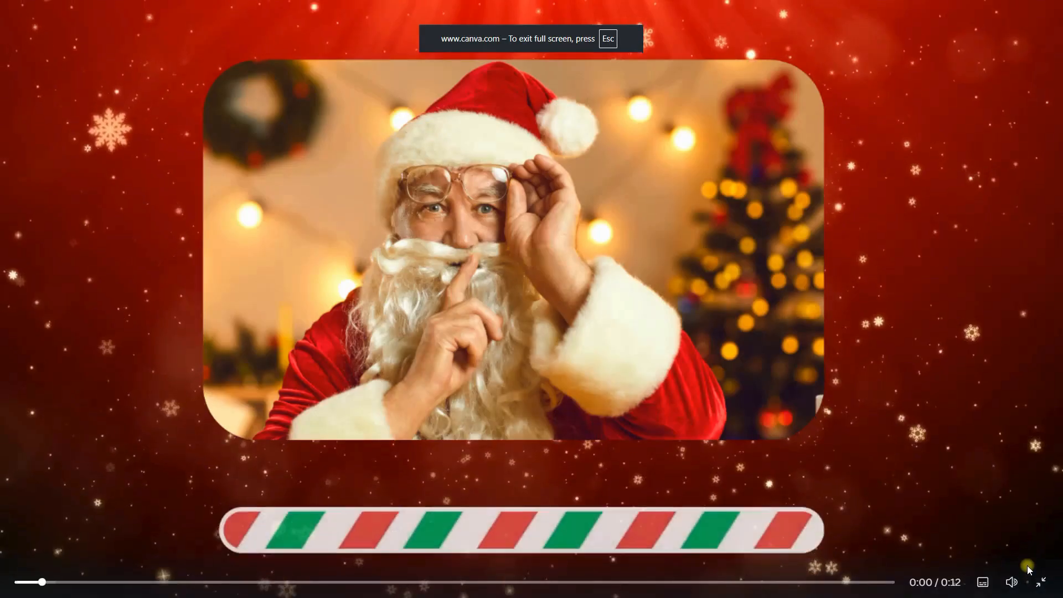